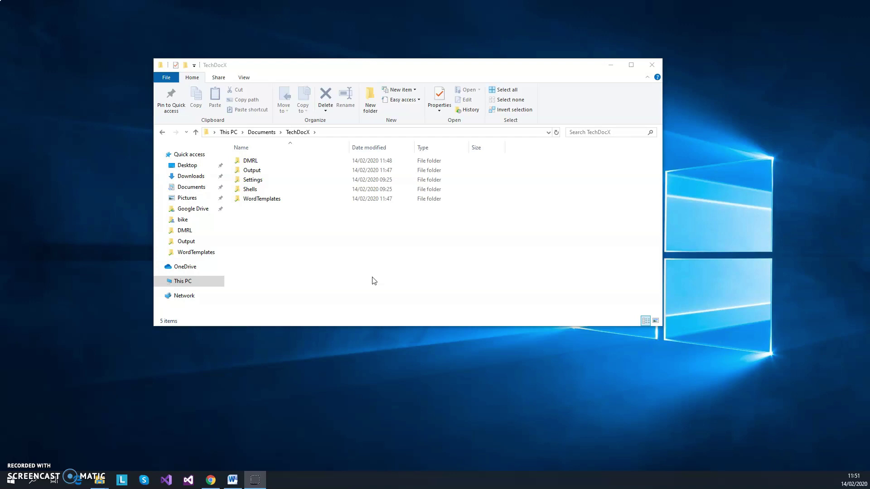
Step: Look inside the Output folder, then go back to TechDocX and open the DMRL folder
{"action": "left_click", "coordinate": [381, 286]}
{"action": "left_click", "coordinate": [367, 271]}
{"action": "double_click", "coordinate": [257, 174]}
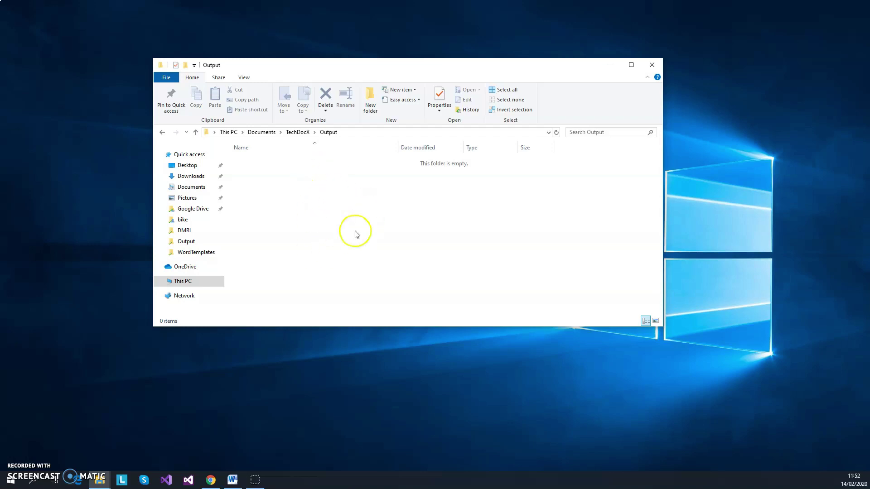
{"action": "left_click", "coordinate": [163, 133]}
{"action": "double_click", "coordinate": [266, 164]}
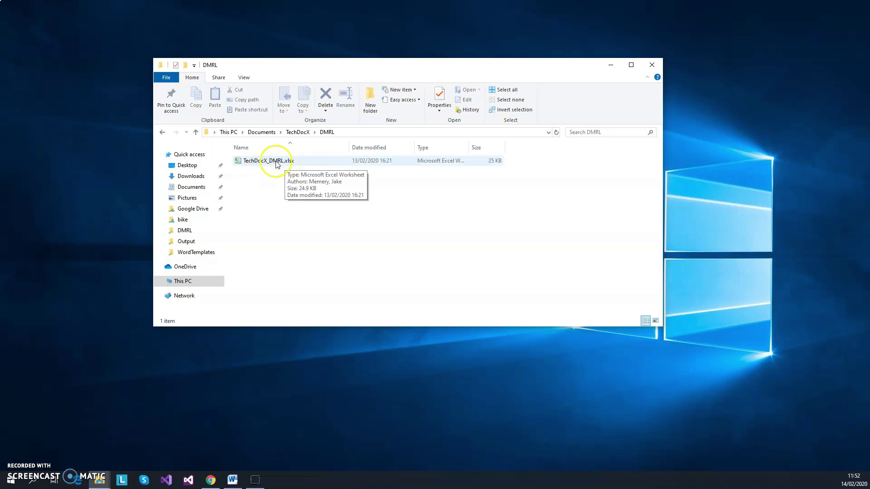
Step: Open TechDocX_DMRL.xlsx, save it as XML Data named TechDocX_DMRL.xml, and close the workbook
{"action": "double_click", "coordinate": [277, 164]}
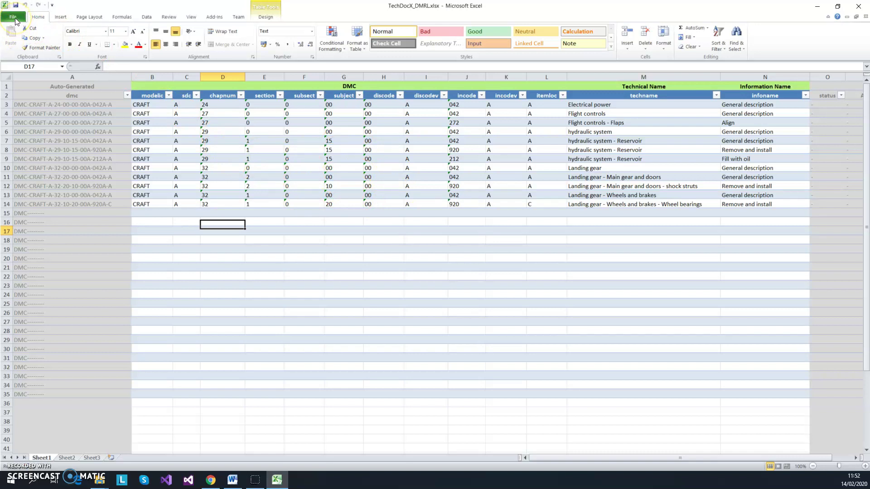
{"action": "left_click", "coordinate": [15, 21]}
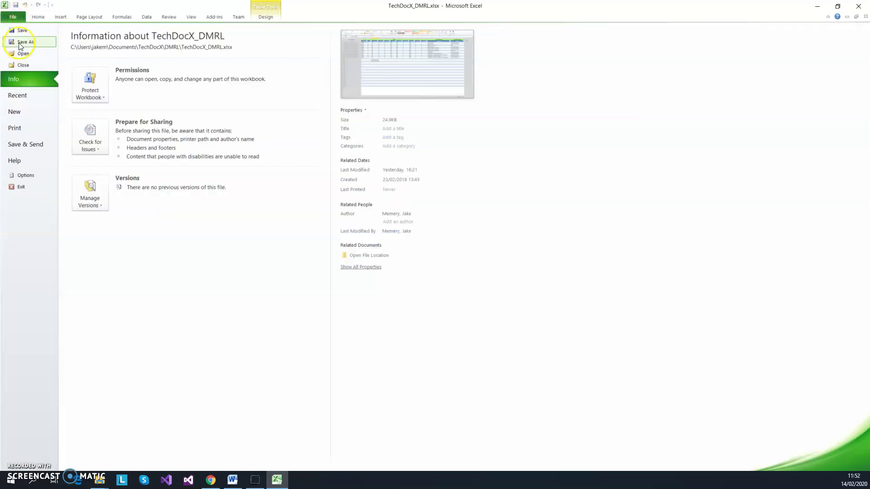
{"action": "key", "text": "Escape"}
{"action": "left_click", "coordinate": [115, 164]}
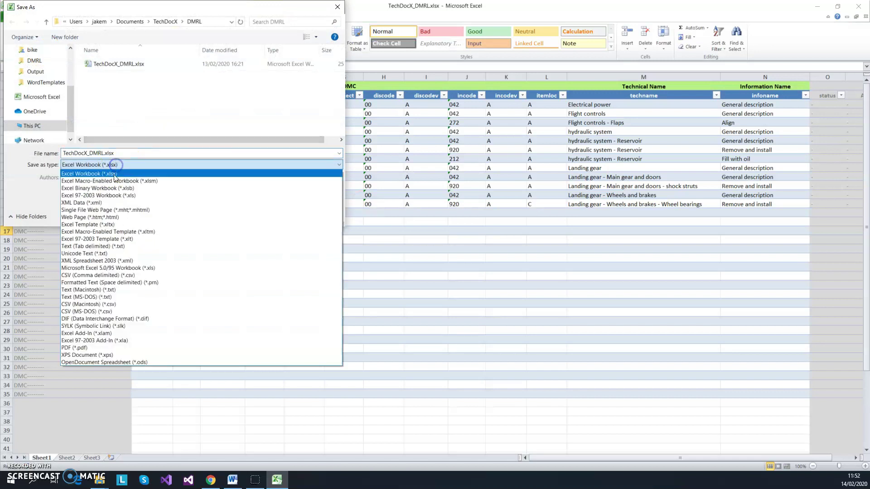
{"action": "left_click", "coordinate": [109, 202]}
{"action": "left_click", "coordinate": [256, 202]}
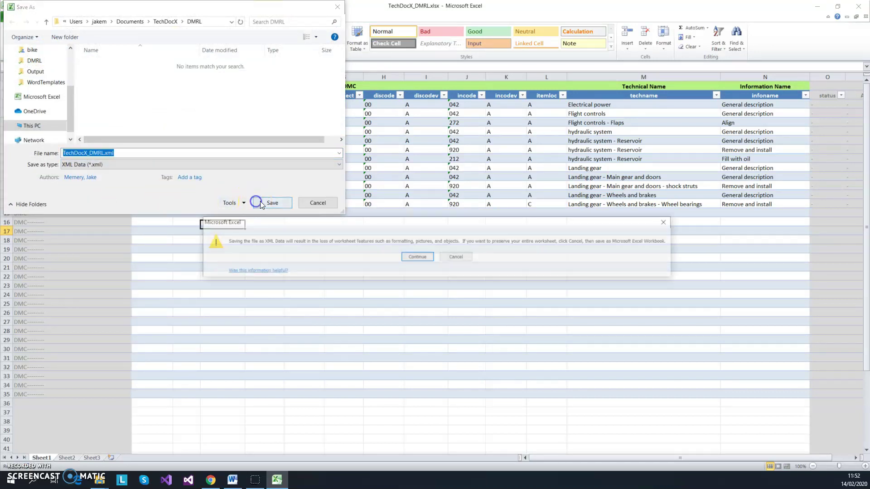
{"action": "left_click", "coordinate": [412, 256]}
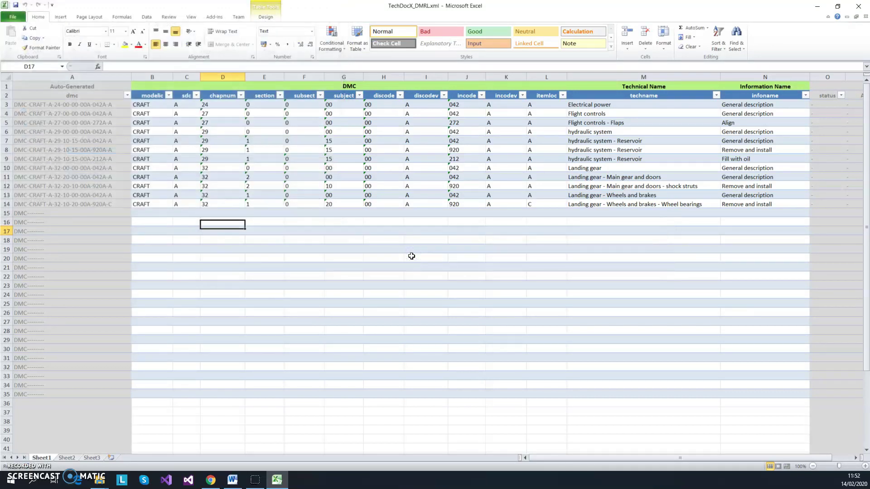
{"action": "left_click", "coordinate": [859, 6]}
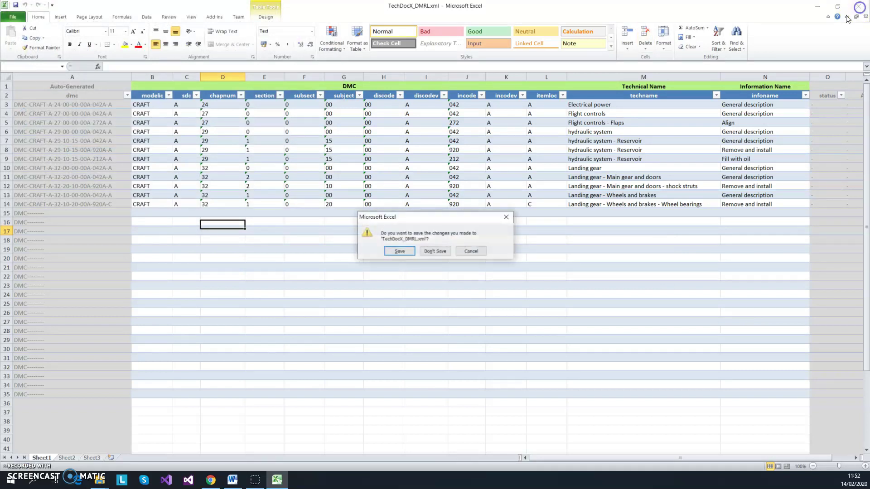
Step: Close Excel without saving, return to the TechDocX folder, and launch Microsoft Word from Start
{"action": "left_click", "coordinate": [434, 253]}
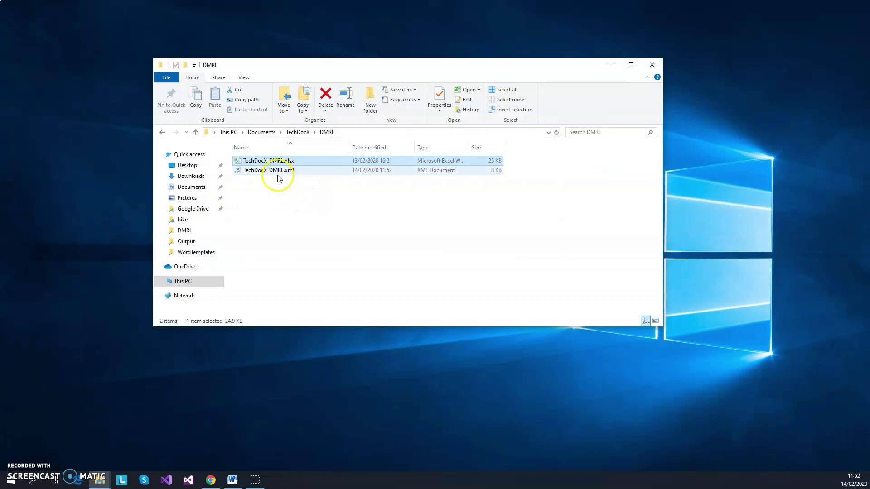
{"action": "left_click", "coordinate": [162, 132]}
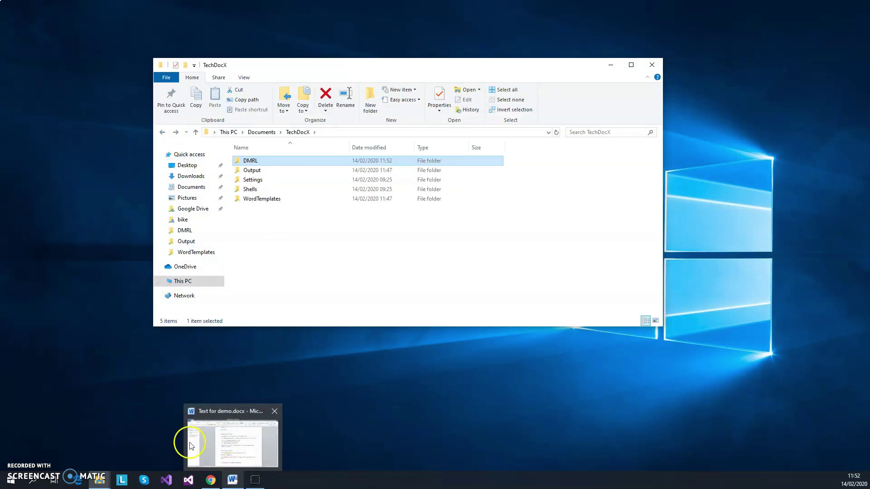
{"action": "left_click", "coordinate": [12, 485]}
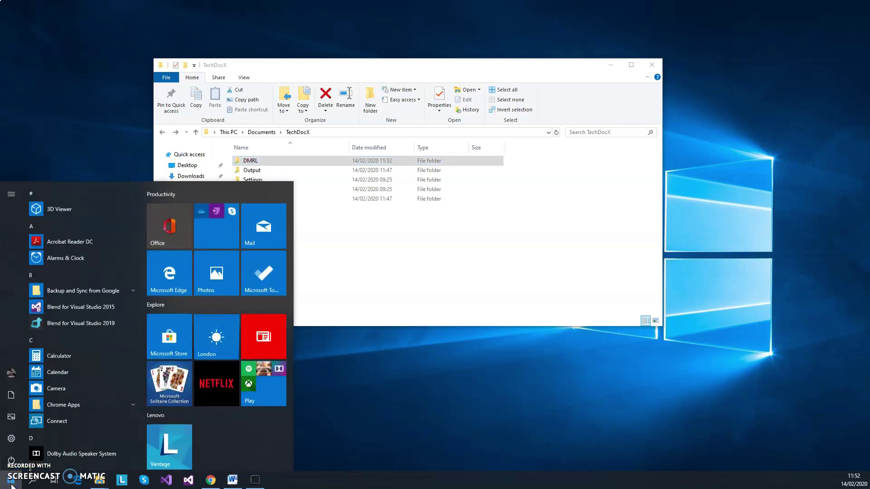
{"action": "type", "text": "word"}
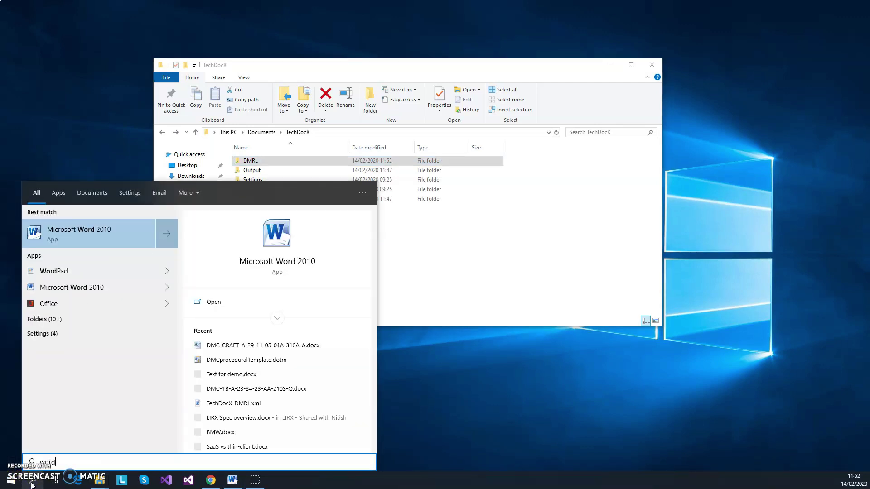
{"action": "key", "text": "Return"}
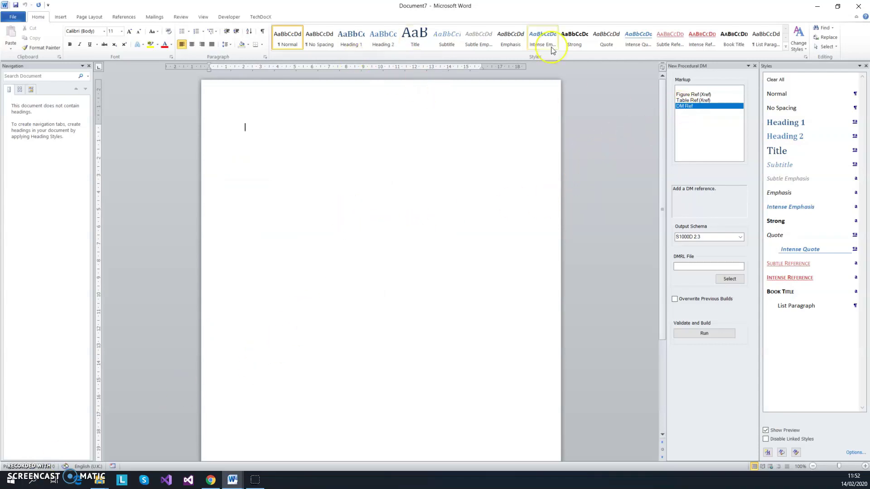
Step: Close the procedural DM tools pane and start a new S1000D data module with DMC CRAFT-A-29-1-1-05-01-A
{"action": "left_click", "coordinate": [754, 66]}
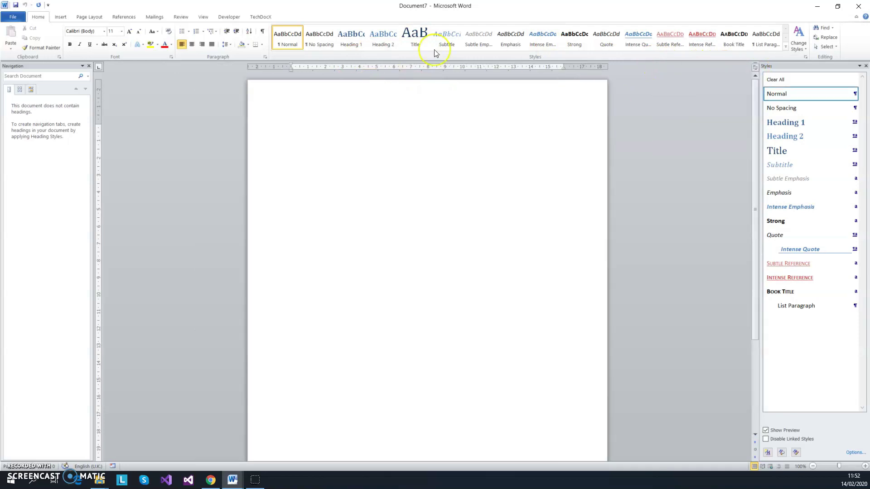
{"action": "left_click", "coordinate": [261, 18]}
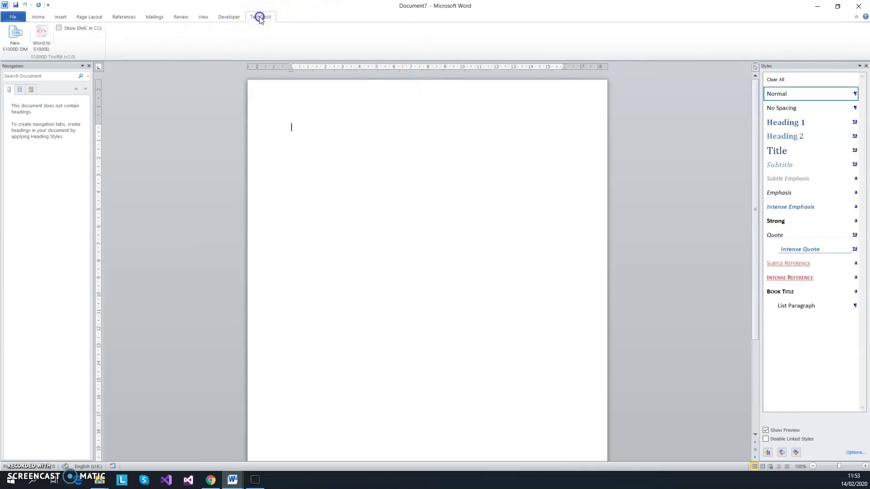
{"action": "left_click", "coordinate": [10, 34]}
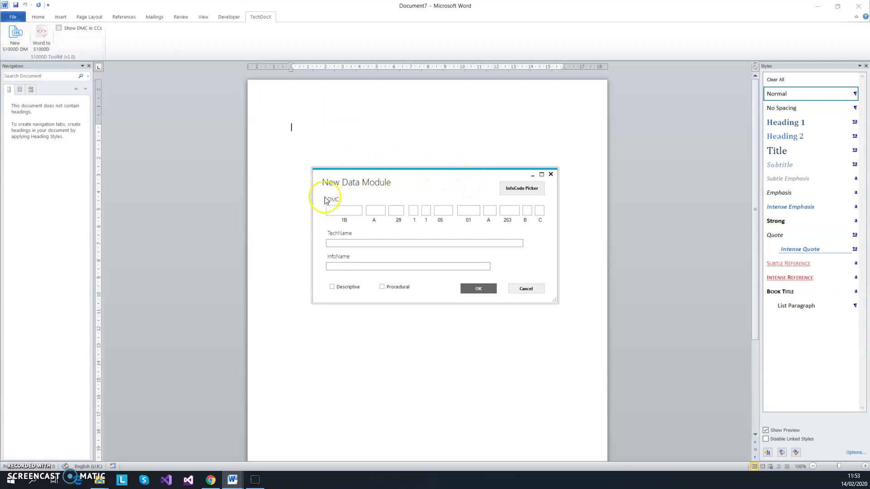
{"action": "left_click", "coordinate": [340, 210]}
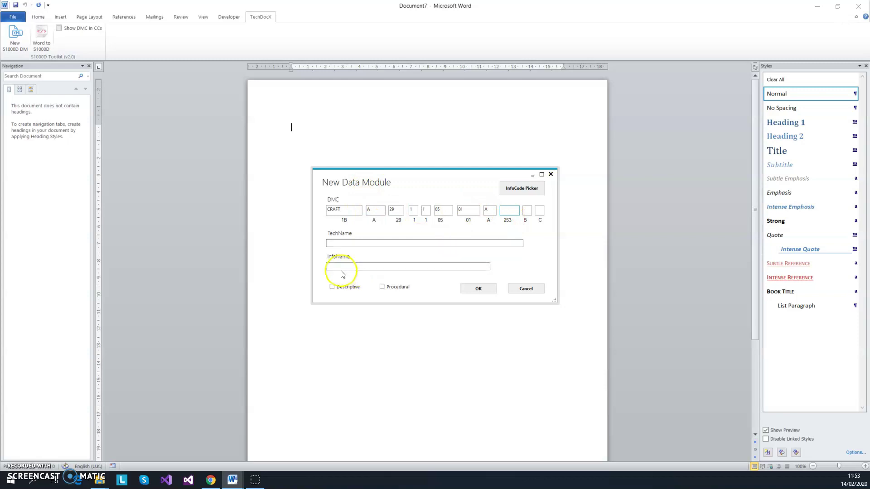
Step: Pick information code 310 Visual examination from the InfoCode Picker
{"action": "left_click", "coordinate": [525, 193]}
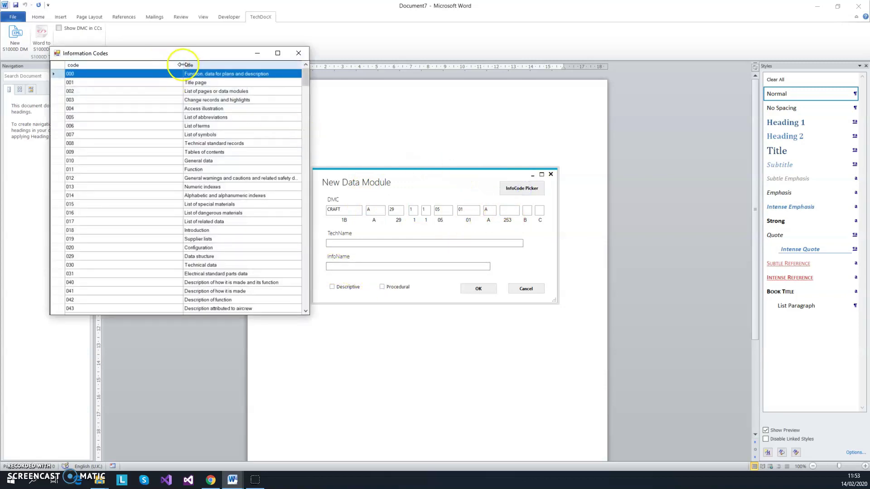
{"action": "left_click_drag", "start_coordinate": [182, 65], "coordinate": [124, 66]}
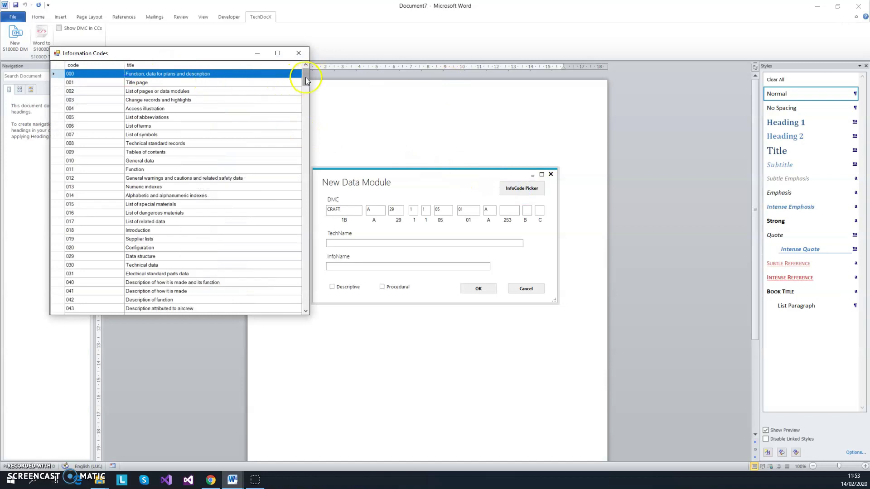
{"action": "left_click_drag", "start_coordinate": [306, 77], "coordinate": [290, 178]}
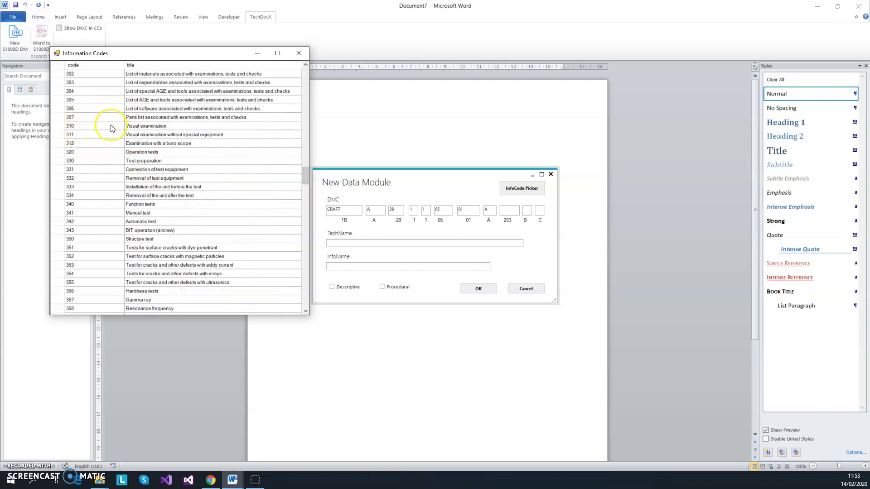
{"action": "double_click", "coordinate": [142, 127]}
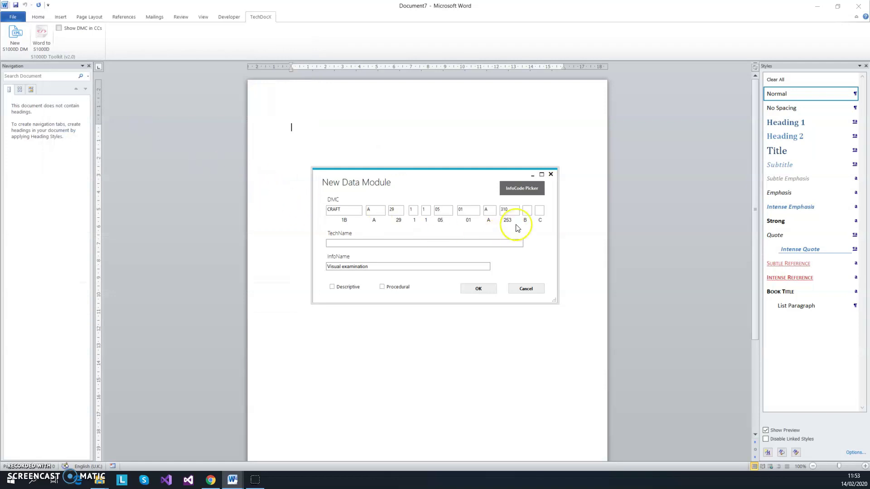
Step: Set variant code A and item location code A, then enter technical name Hydraulic reservoir
{"action": "left_click", "coordinate": [527, 210]}
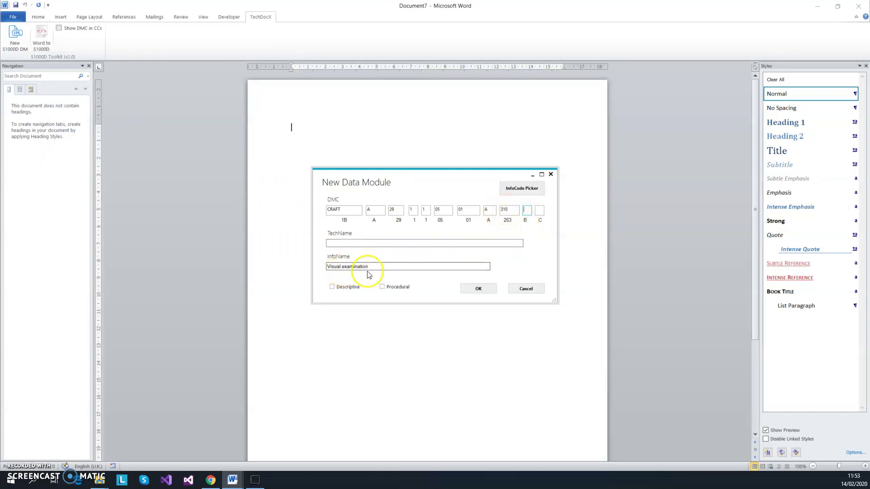
{"action": "type", "text": "A"}
{"action": "left_click", "coordinate": [539, 210]}
{"action": "type", "text": "A"}
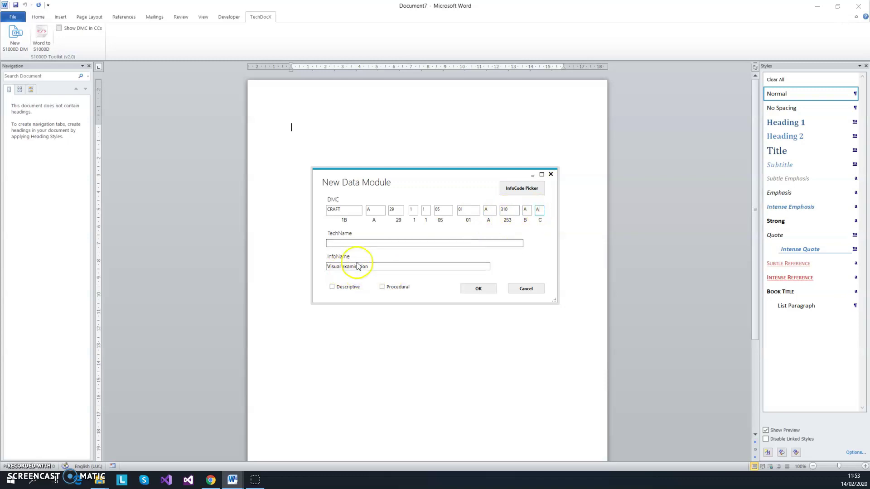
{"action": "left_click", "coordinate": [346, 246]}
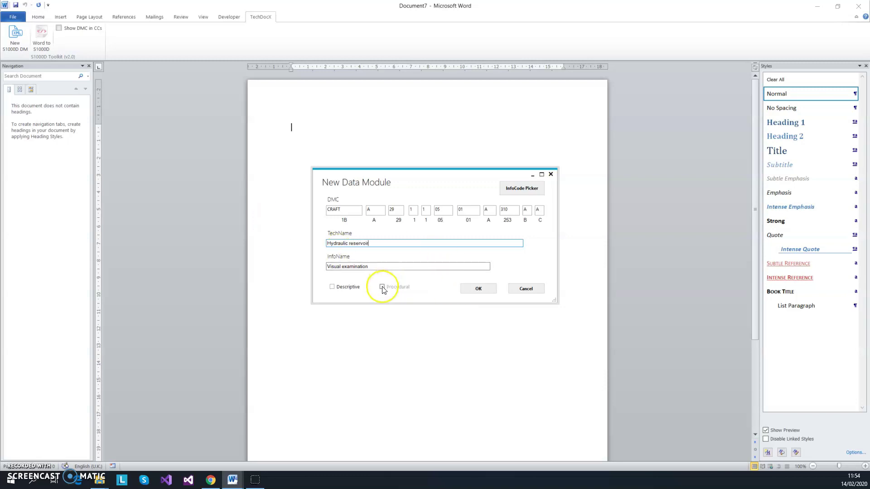
Step: Create the data module DMC-CRAFT-A-29-11-05-01A-310A-A and maximise its document window
{"action": "left_click", "coordinate": [473, 289]}
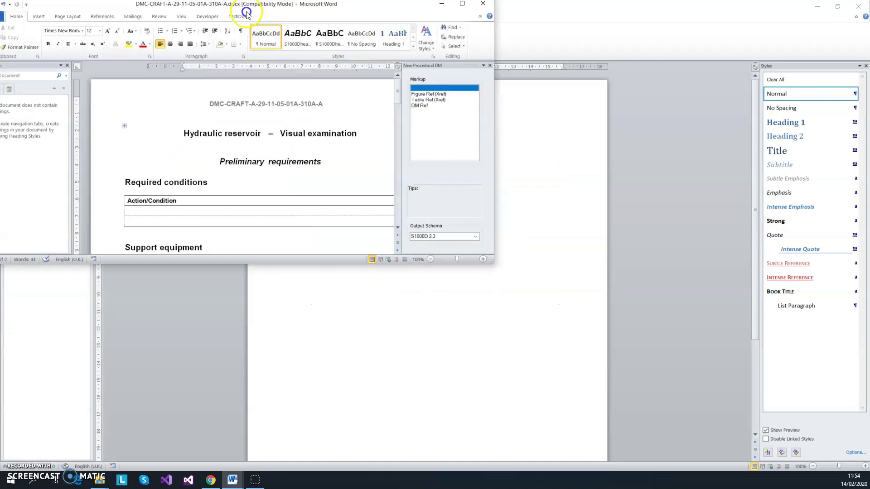
{"action": "left_click", "coordinate": [612, 80]}
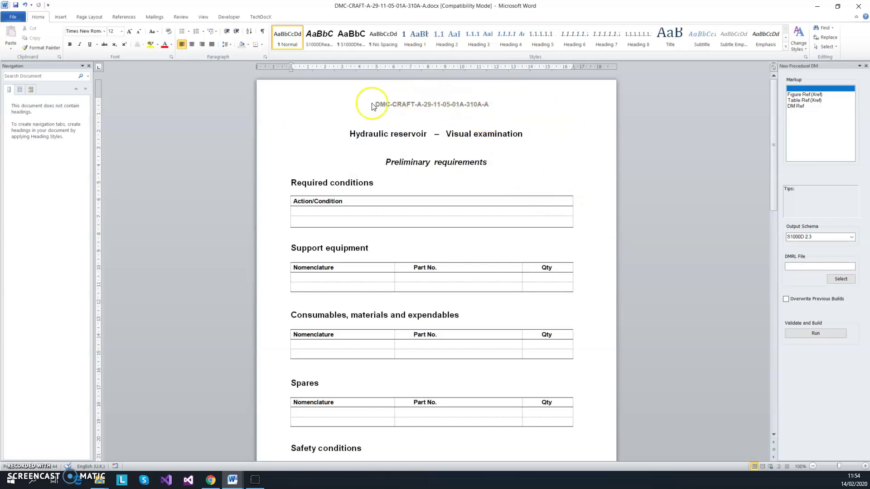
{"action": "scroll", "coordinate": [245, 198], "scroll_direction": "down", "scroll_amount": 2}
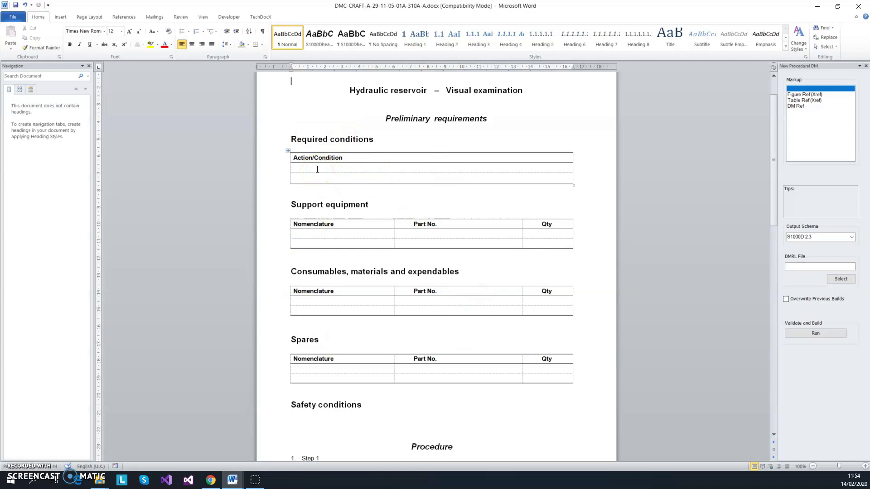
Step: Fill the Required conditions row and add Spanner 10mm, part 123456-789, quantity 1 to Support equipment
{"action": "left_click", "coordinate": [295, 168]}
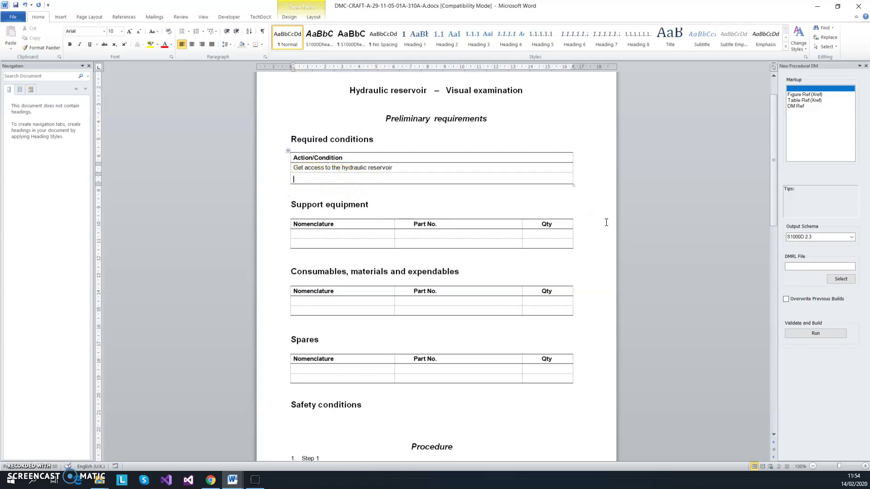
{"action": "left_click", "coordinate": [328, 235]}
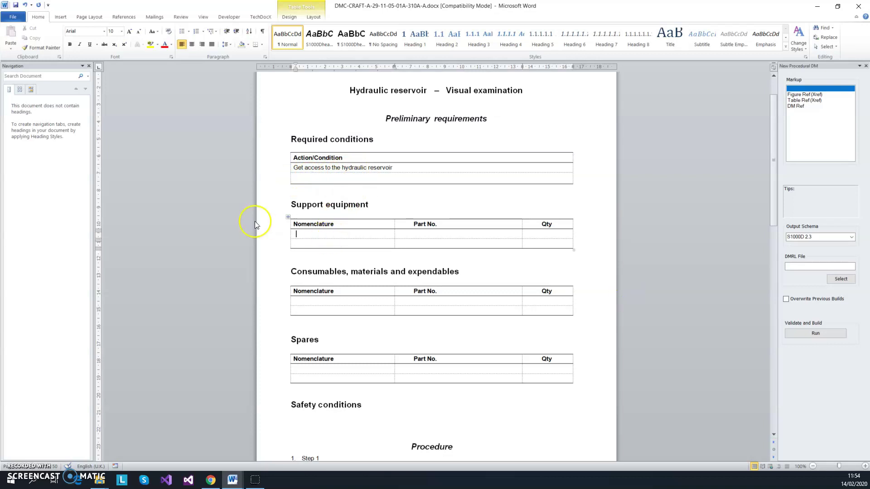
{"action": "type", "text": "Spanner 10mm"}
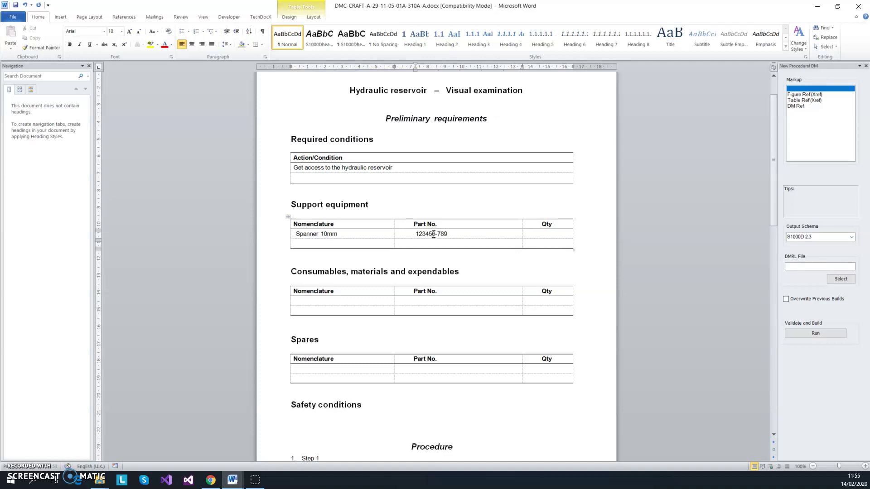
{"action": "left_click", "coordinate": [536, 235]}
{"action": "type", "text": "1"}
Step: Enter Lint free cloth, Local supply, A/R as the first consumable
{"action": "left_click", "coordinate": [317, 300]}
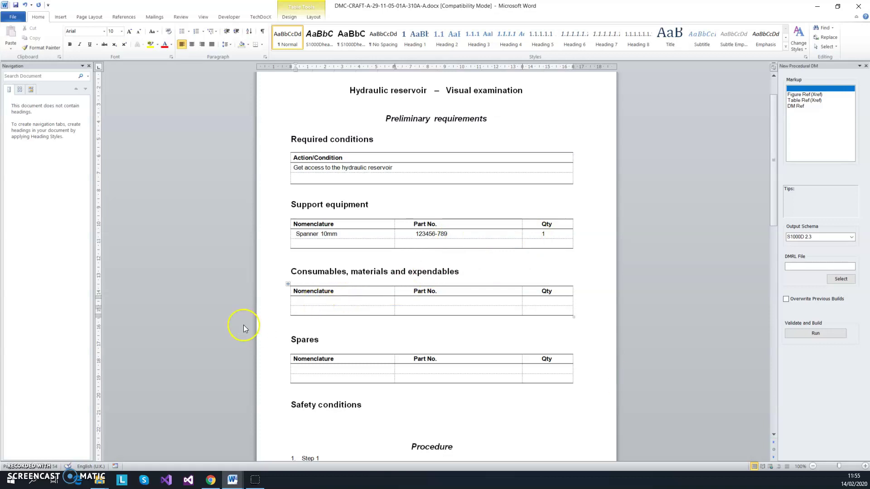
{"action": "type", "text": "Lint free cloth"}
{"action": "left_click", "coordinate": [414, 301]}
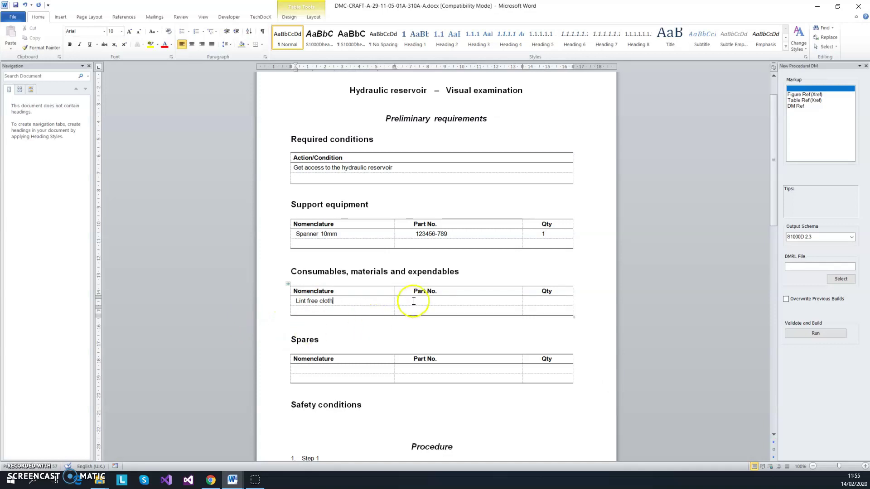
{"action": "type", "text": "Local supply"}
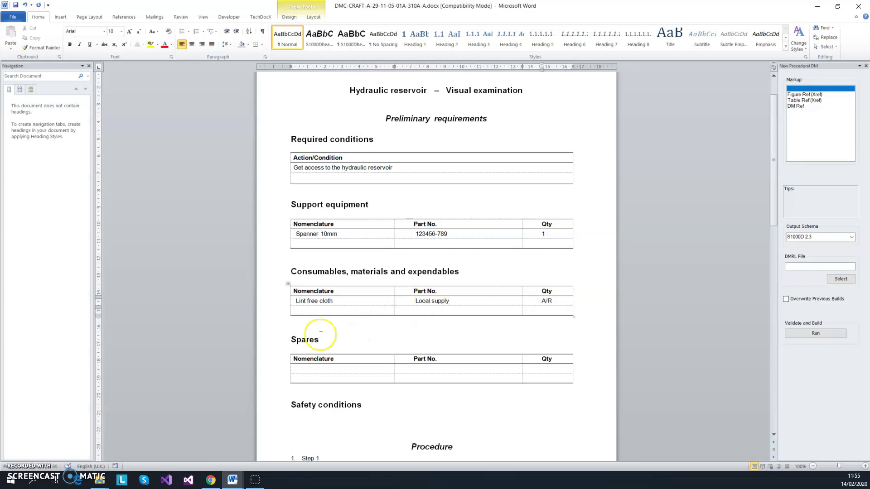
Step: Paste the hydraulic-fluid protective-clothing warning into Safety conditions and style it S1000D WARNING
{"action": "scroll", "coordinate": [317, 340], "scroll_direction": "down", "scroll_amount": 3}
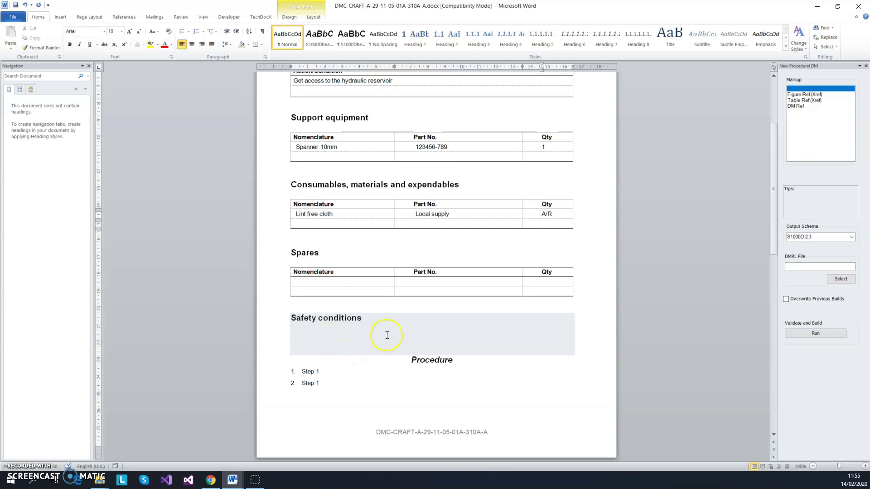
{"action": "left_click", "coordinate": [807, 57]}
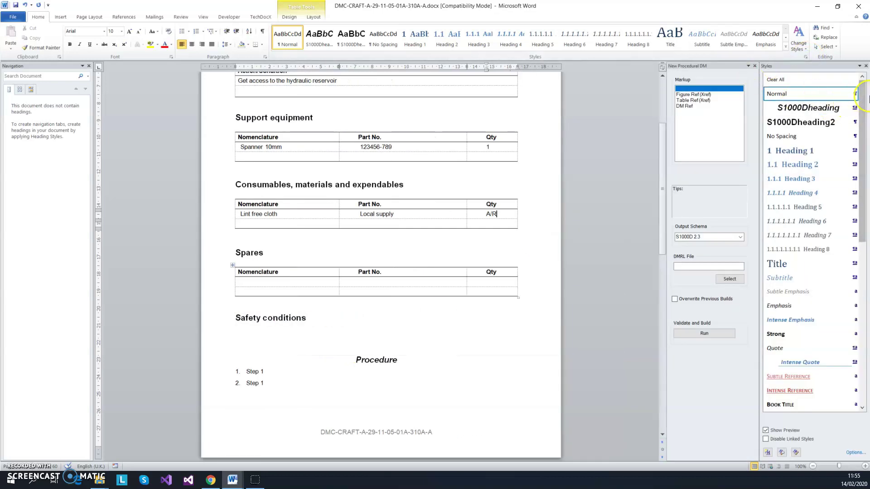
{"action": "left_click_drag", "start_coordinate": [861, 96], "coordinate": [863, 255]}
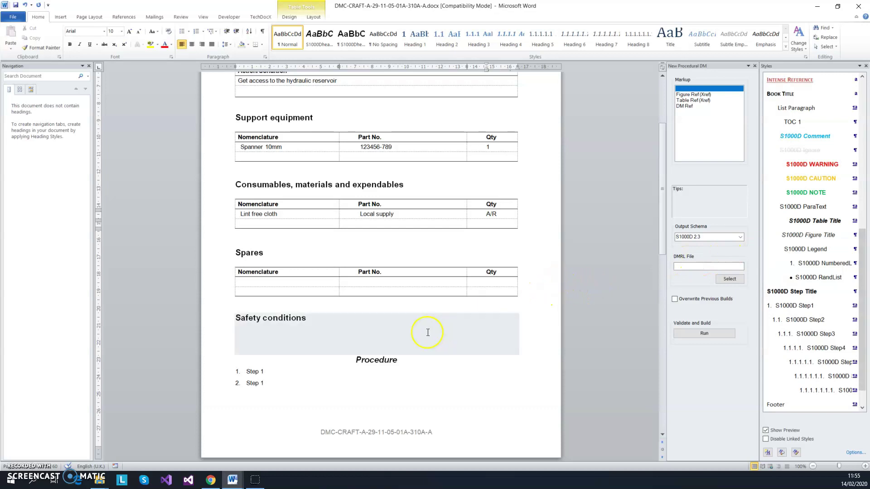
{"action": "left_click", "coordinate": [289, 345]}
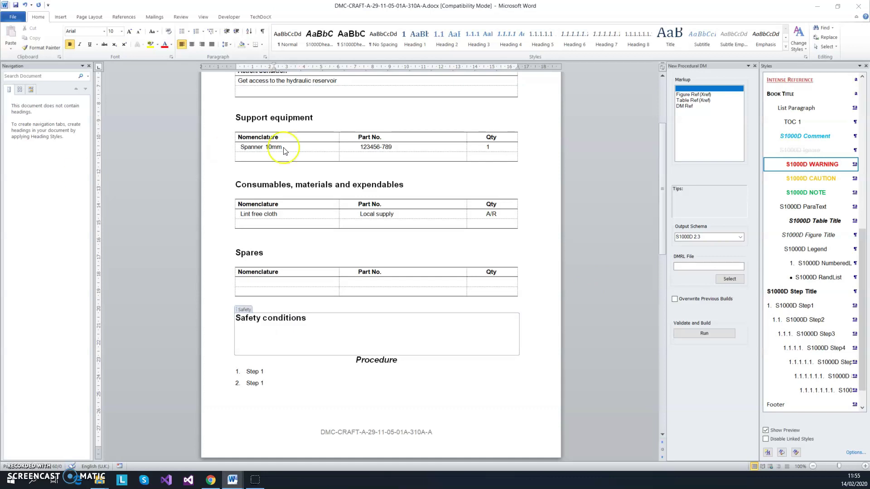
{"action": "left_click", "coordinate": [288, 331]}
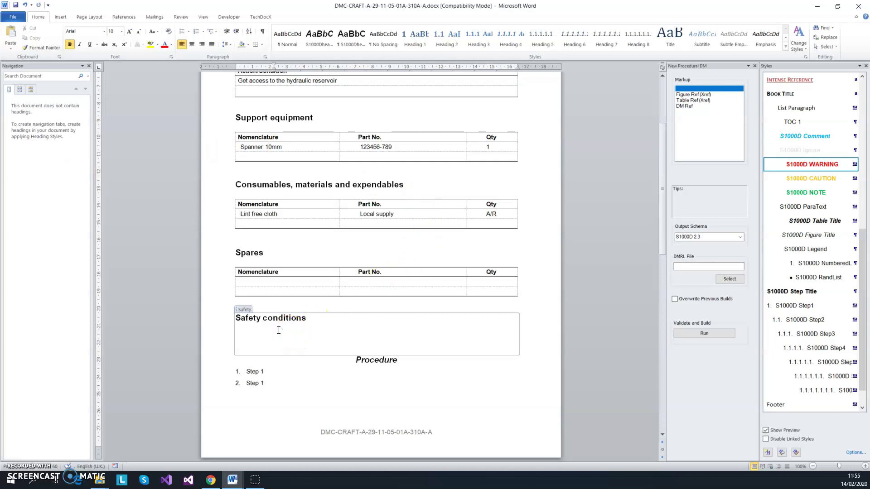
{"action": "right_click", "coordinate": [276, 333]}
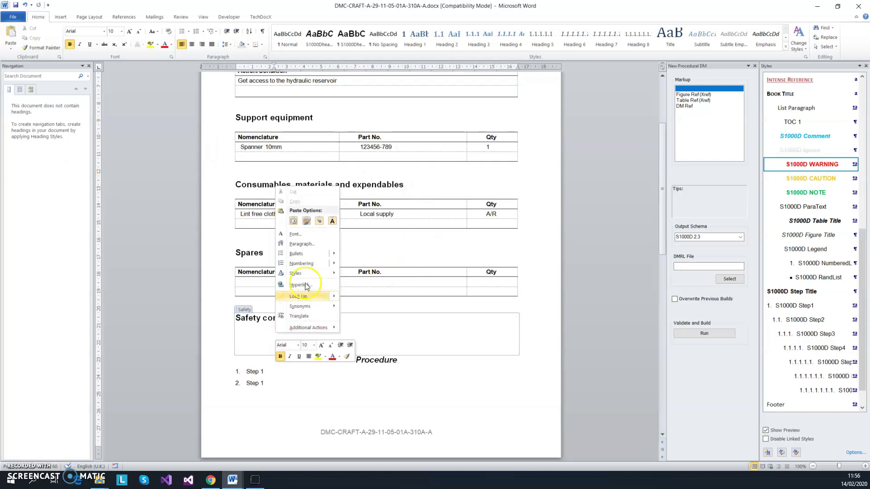
{"action": "left_click", "coordinate": [331, 219]}
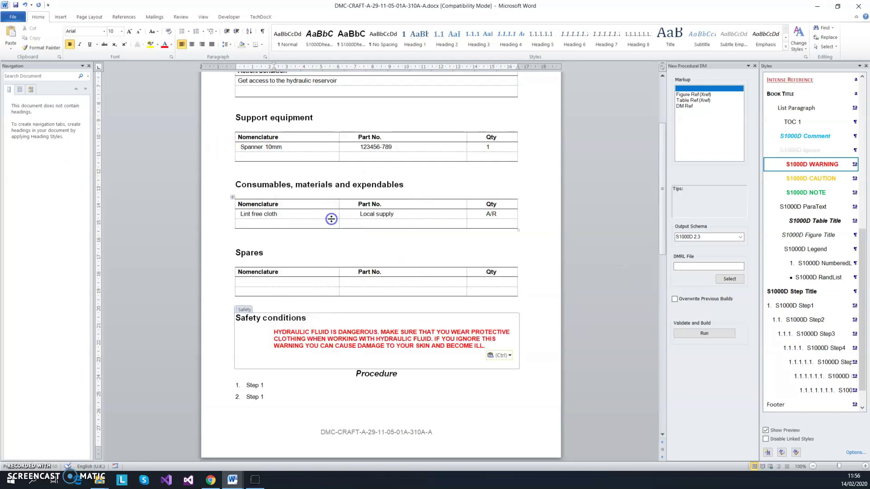
{"action": "left_click", "coordinate": [288, 333]}
{"action": "left_click", "coordinate": [816, 165]}
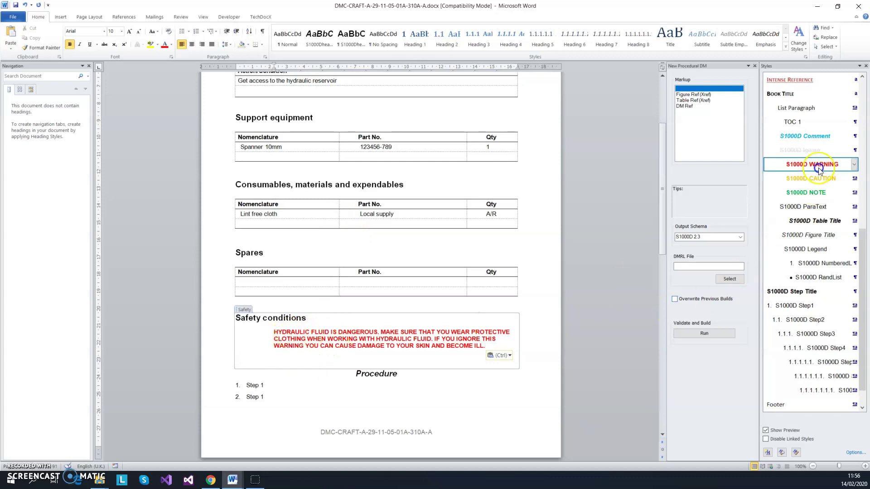
{"action": "left_click", "coordinate": [390, 340]}
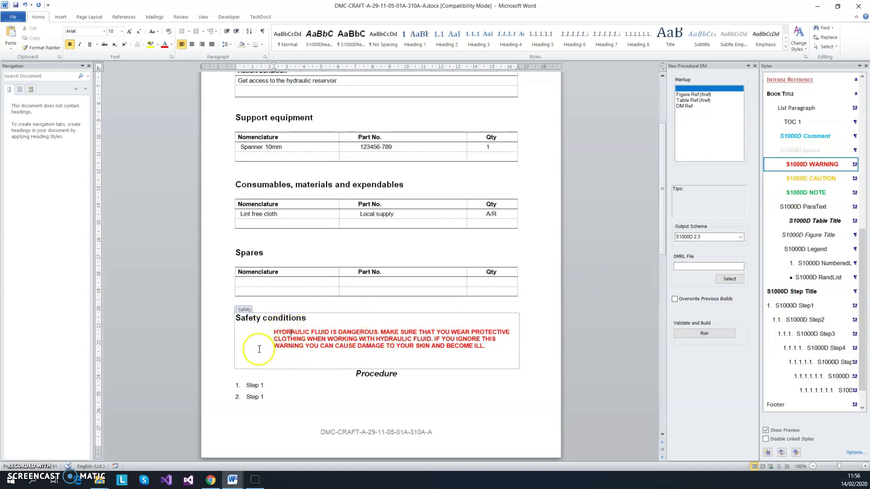
{"action": "scroll", "coordinate": [260, 340], "scroll_direction": "down", "scroll_amount": 1}
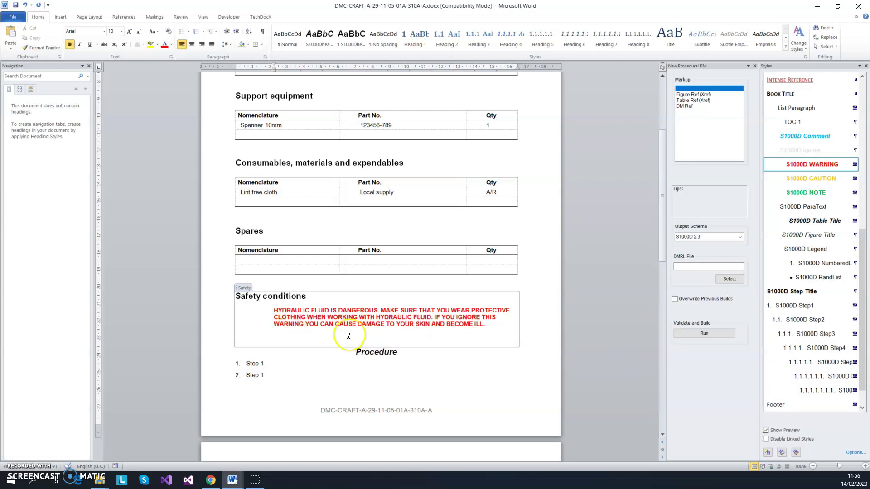
Step: Delete the duplicate Step 1 line from the Procedure
{"action": "scroll", "coordinate": [346, 332], "scroll_direction": "down", "scroll_amount": 2}
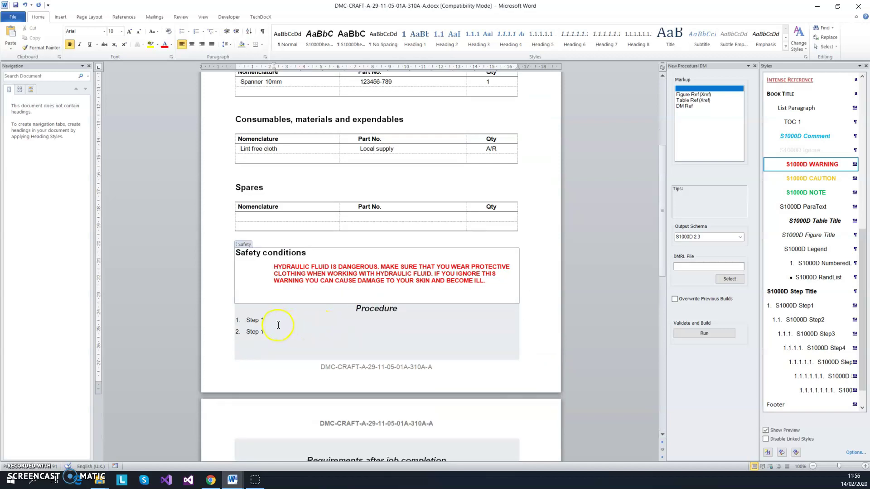
{"action": "left_click", "coordinate": [269, 321]}
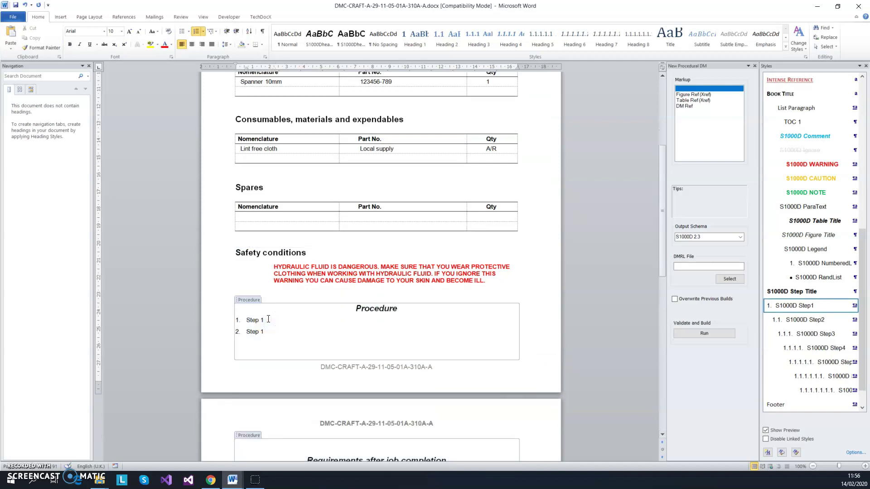
{"action": "left_click", "coordinate": [260, 334]}
{"action": "left_click_drag", "start_coordinate": [259, 333], "coordinate": [247, 334]}
{"action": "key", "text": "BackSpace"}
{"action": "key", "text": "BackSpace"}
{"action": "key", "text": "BackSpace"}
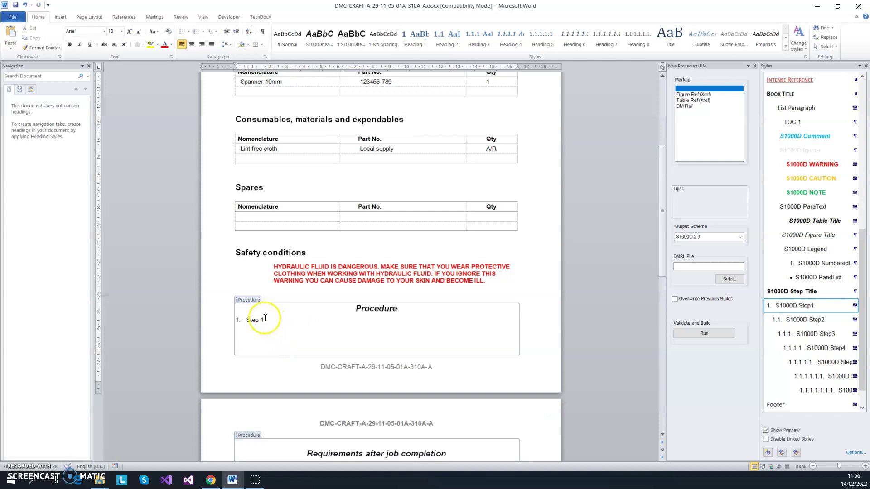
{"action": "key", "text": "Down"}
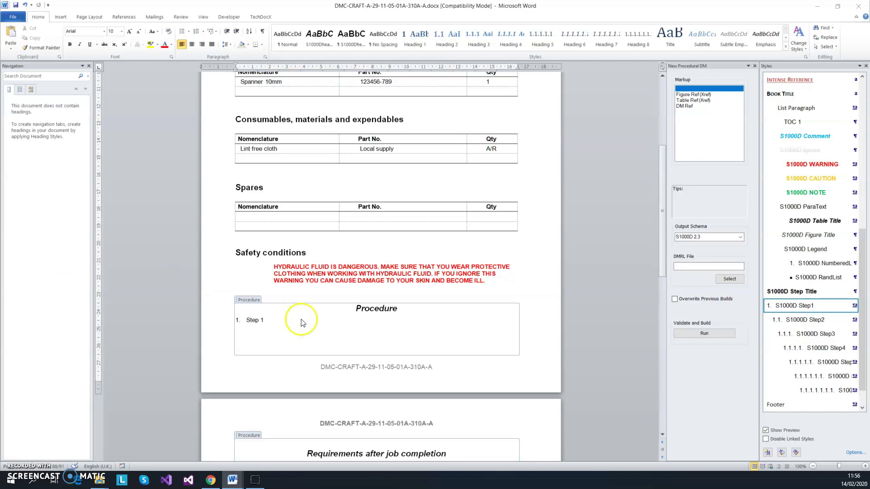
Step: Make step 1 'Inspect the hydraulic reservoir' with spanner shield-removal sub-step 1.1
{"action": "left_click_drag", "start_coordinate": [272, 320], "coordinate": [250, 324]}
{"action": "right_click", "coordinate": [251, 324]}
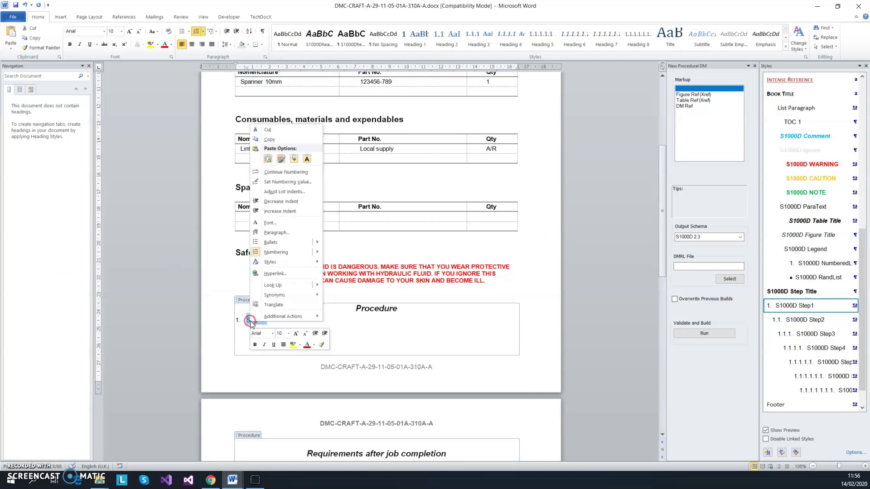
{"action": "left_click", "coordinate": [308, 159]}
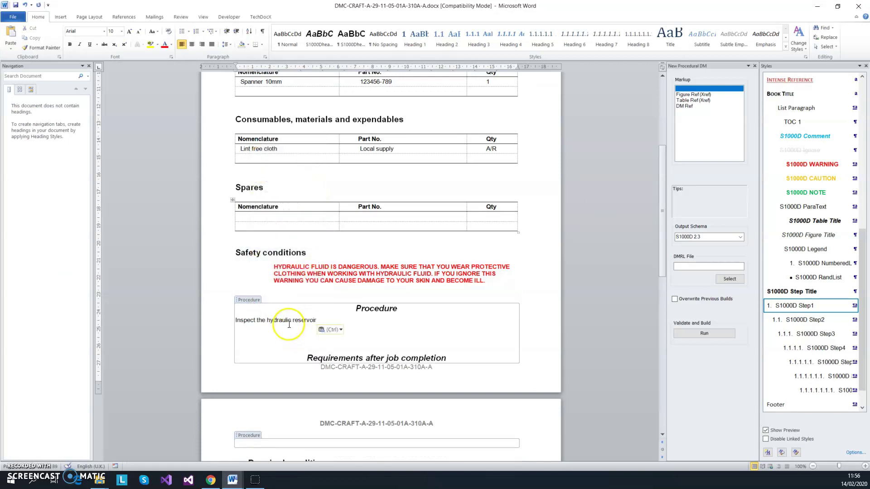
{"action": "left_click", "coordinate": [788, 306]}
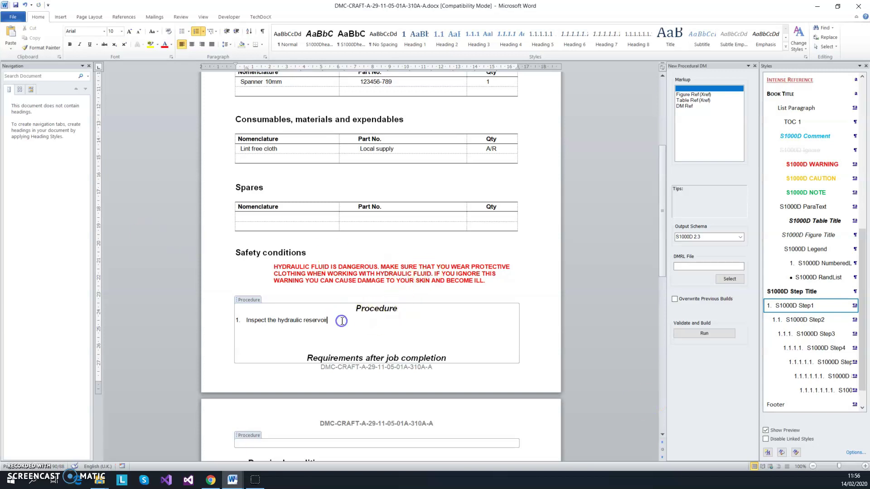
{"action": "type", "text": "Use the spanner to remove the shield (2) on the hydraulic reservoir."}
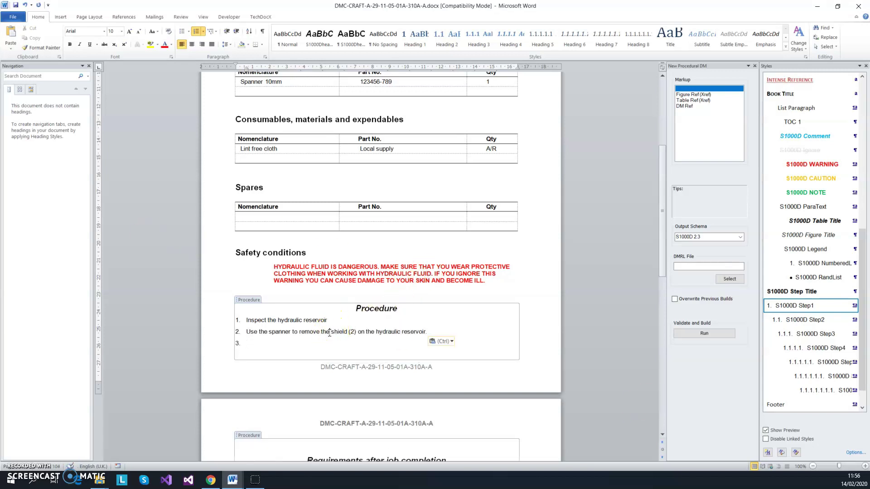
{"action": "left_click", "coordinate": [805, 320]}
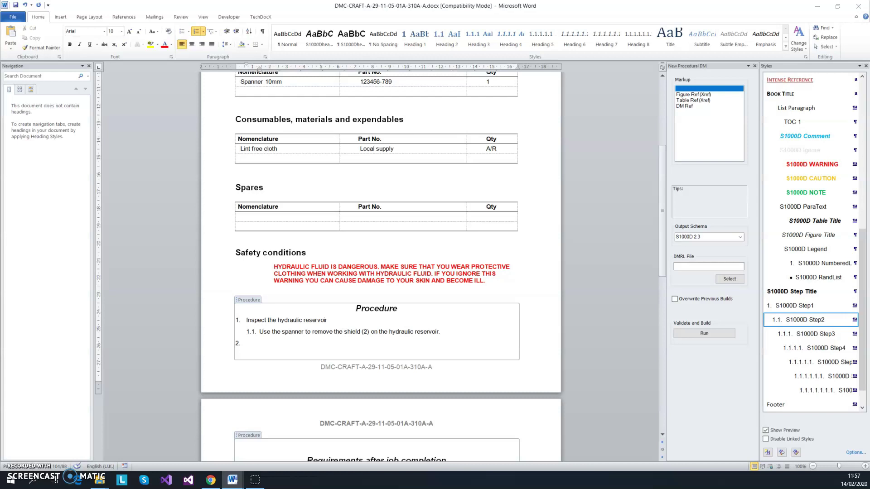
Step: Add the damage-check paragraph as sub-step 1.2 with its three items as S1000D RandList bullets
{"action": "left_click", "coordinate": [257, 343]}
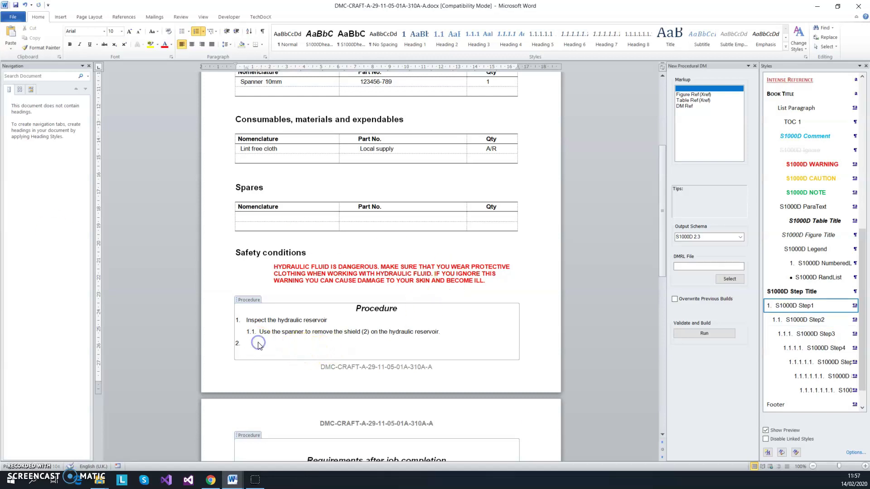
{"action": "type", "text": "Inspect the hydraulic reservoir (1) for signs of damage or corrosion. Check for the following: Chips, scratches and dents to the reservoir Corrosion on the casing of the reservoir Signs of leakage from the reservoir"}
{"action": "left_click", "coordinate": [266, 321]}
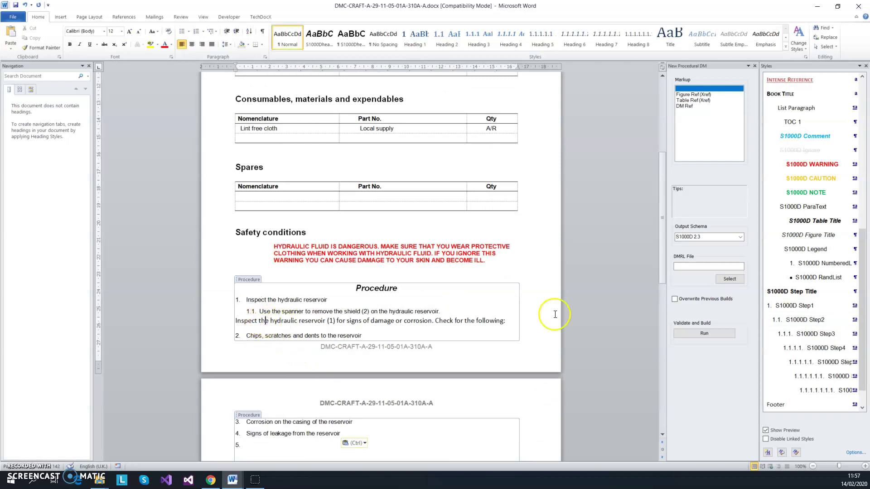
{"action": "left_click", "coordinate": [796, 319]}
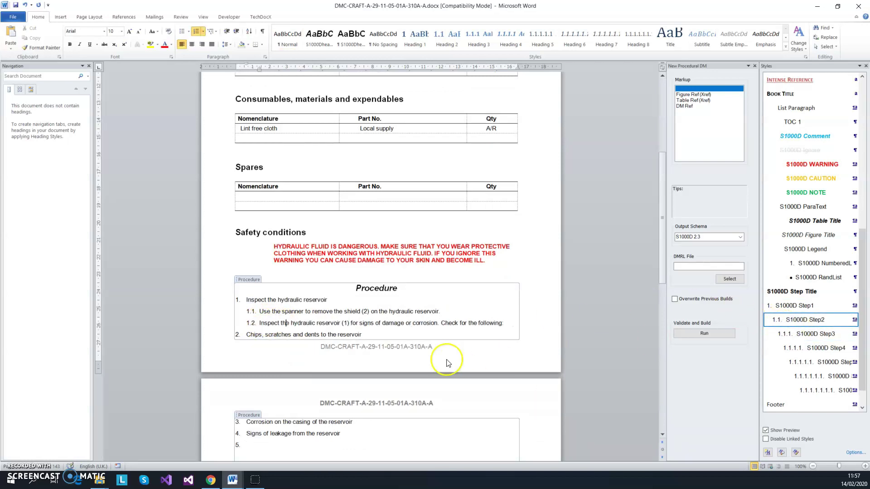
{"action": "left_click_drag", "start_coordinate": [246, 335], "coordinate": [341, 434]}
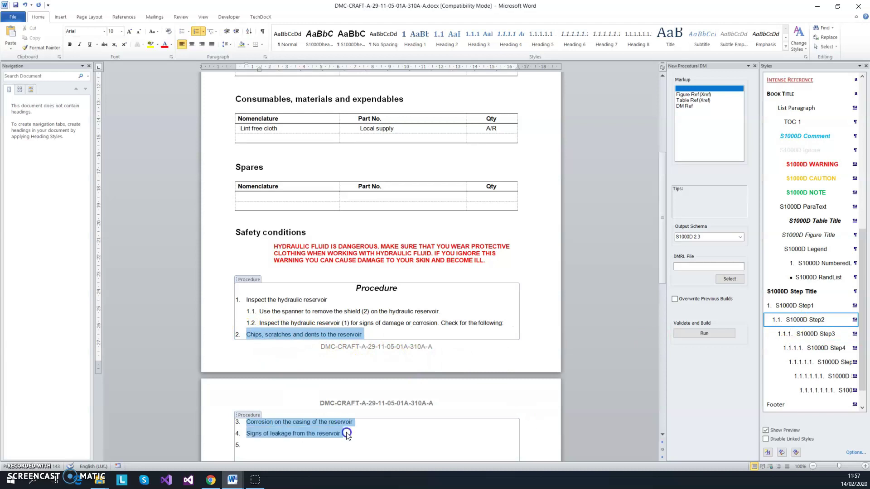
{"action": "left_click", "coordinate": [825, 278]}
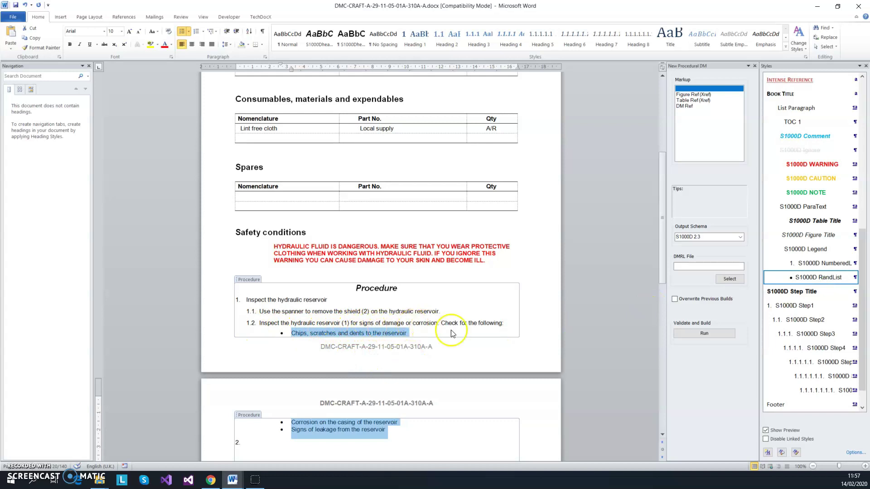
Step: Paste the reservoir-replacement sentence as sub-step 1.3, ending at 'refer to'
{"action": "scroll", "coordinate": [453, 329], "scroll_direction": "down", "scroll_amount": 3}
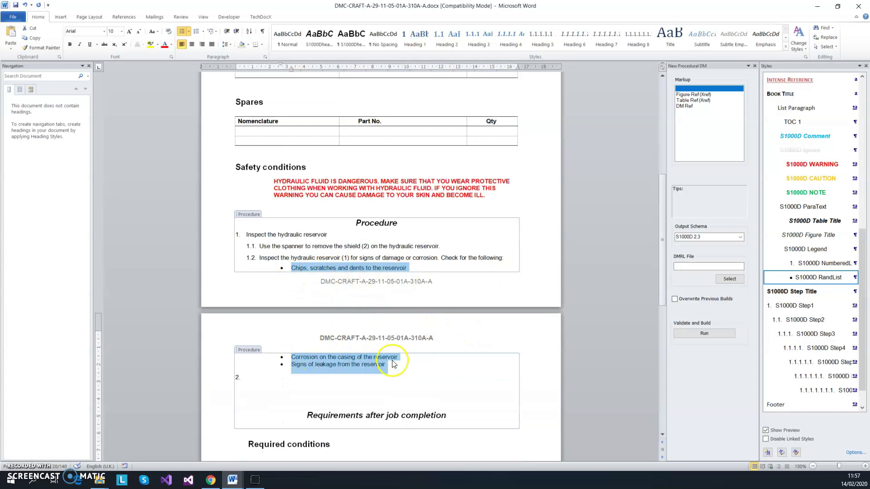
{"action": "scroll", "coordinate": [315, 375], "scroll_direction": "down", "scroll_amount": 2}
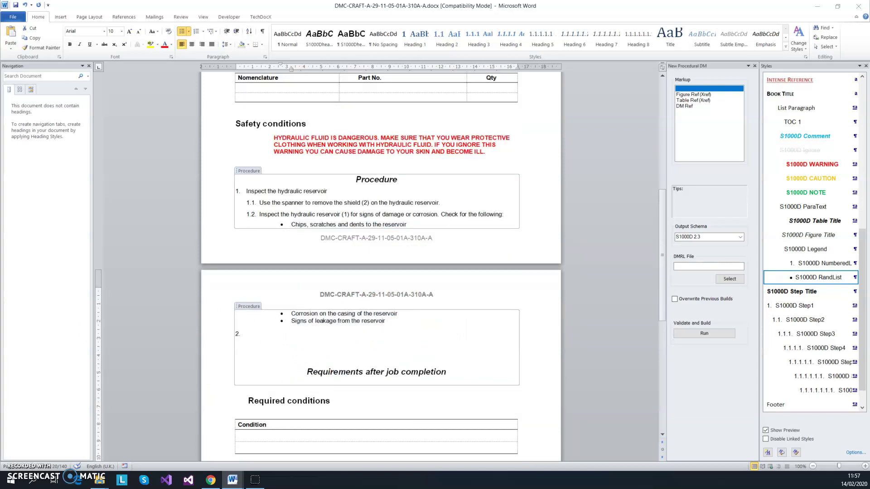
{"action": "left_click", "coordinate": [262, 335]}
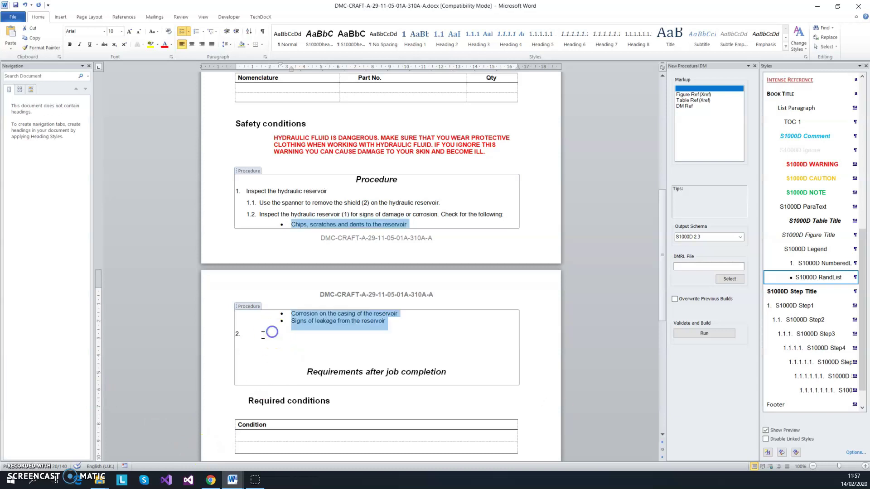
{"action": "right_click", "coordinate": [257, 337]}
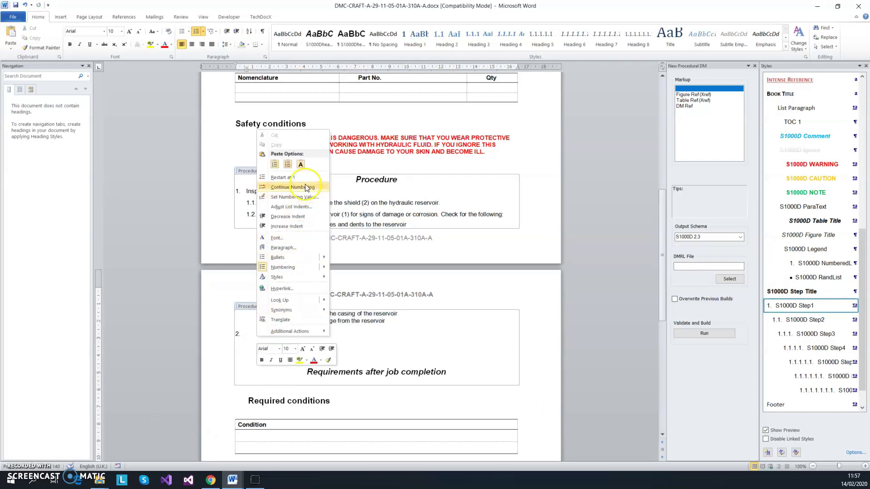
{"action": "left_click", "coordinate": [301, 164]}
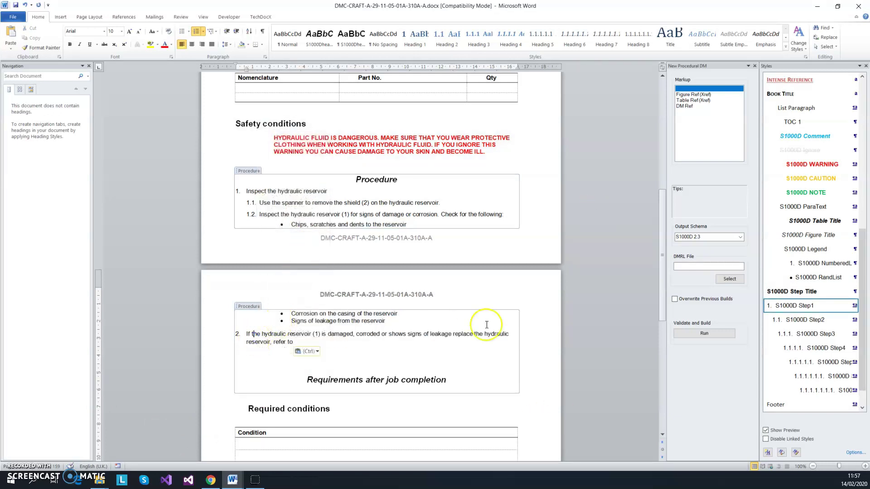
{"action": "left_click", "coordinate": [766, 322]}
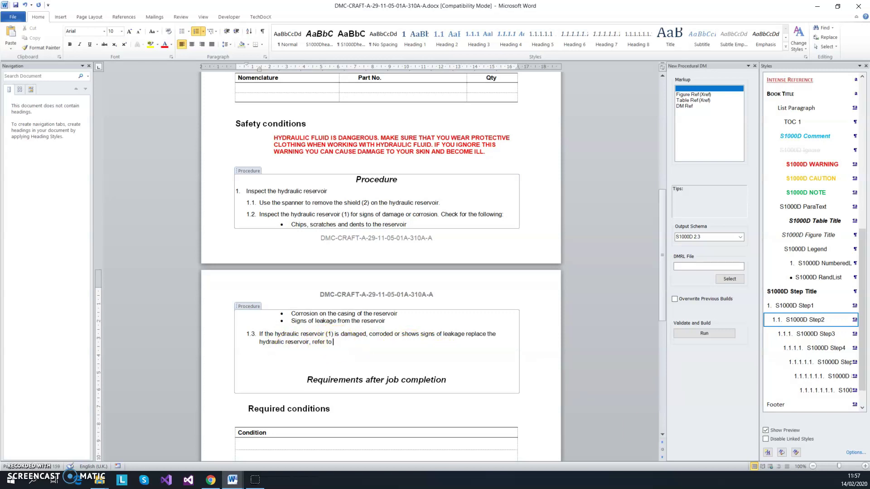
{"action": "left_click", "coordinate": [342, 343]}
Step: Append a DM reference to DMC-CRAFT-A-29-1-0-15-00-A-920-A-A, the reservoir remove-and-install module, to step 1.3
{"action": "left_click", "coordinate": [684, 107]}
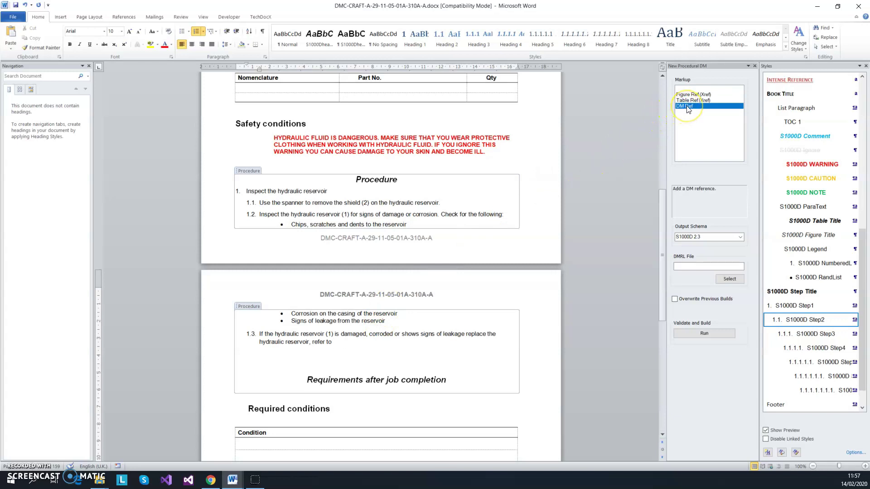
{"action": "double_click", "coordinate": [685, 107]}
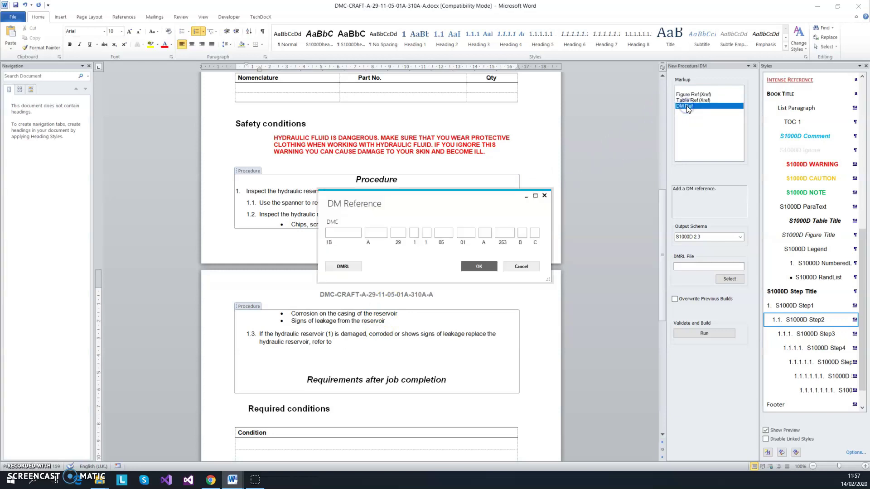
{"action": "left_click", "coordinate": [343, 267]}
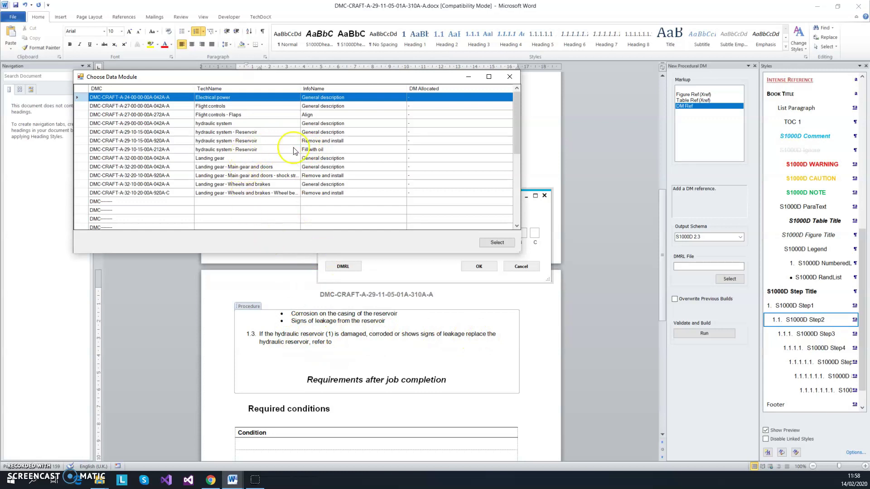
{"action": "left_click", "coordinate": [282, 141]}
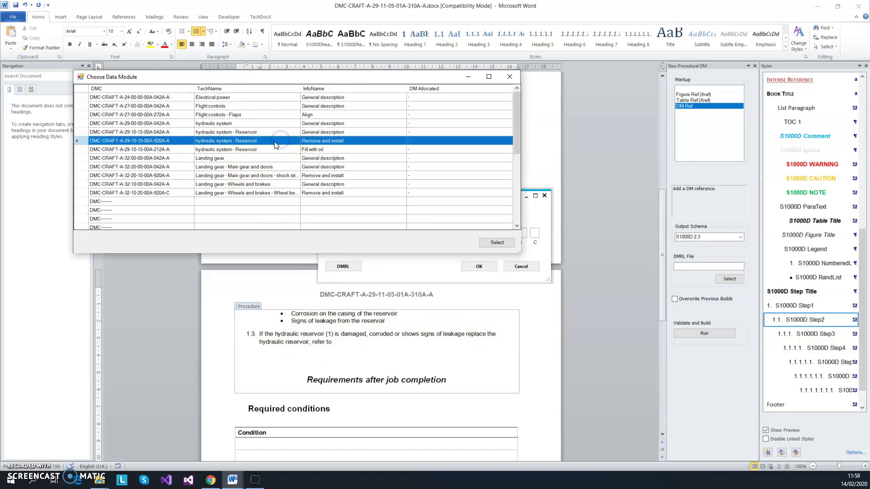
{"action": "double_click", "coordinate": [272, 142]}
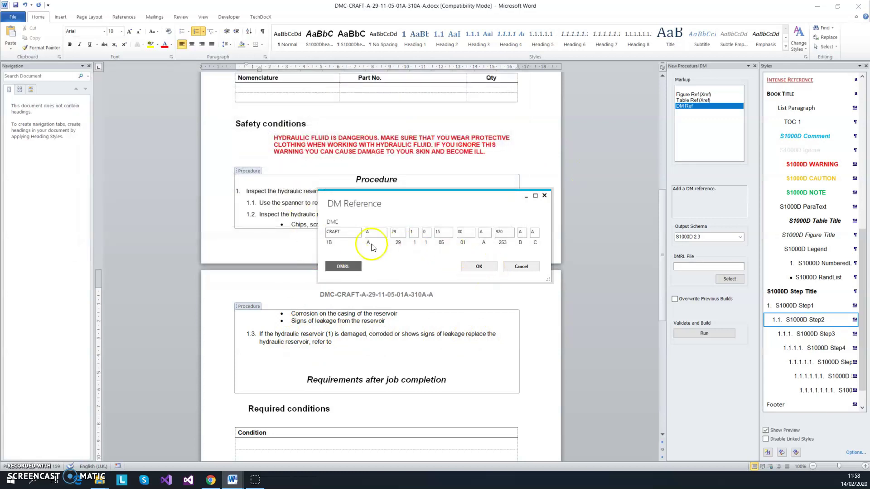
{"action": "left_click", "coordinate": [479, 266]}
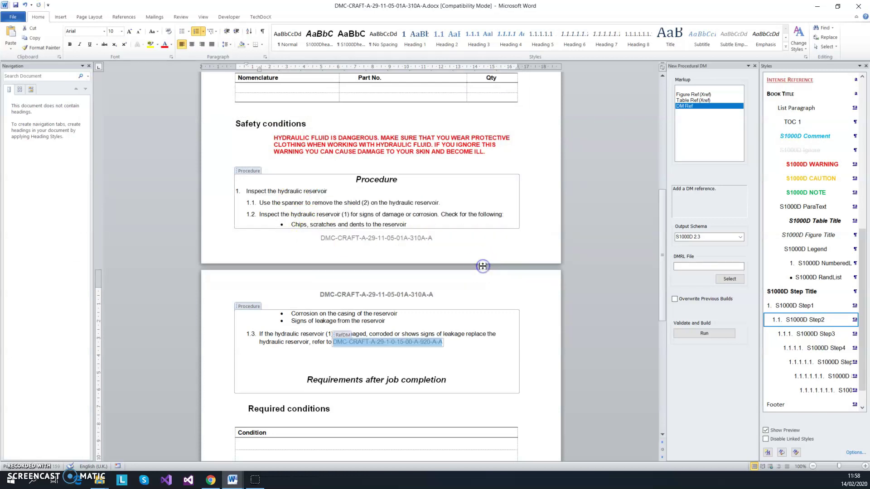
{"action": "left_click", "coordinate": [420, 348]}
Step: Paste 'Check the hydraulic fluid level' below 1.3 as top-level step 2
{"action": "left_click", "coordinate": [435, 357]}
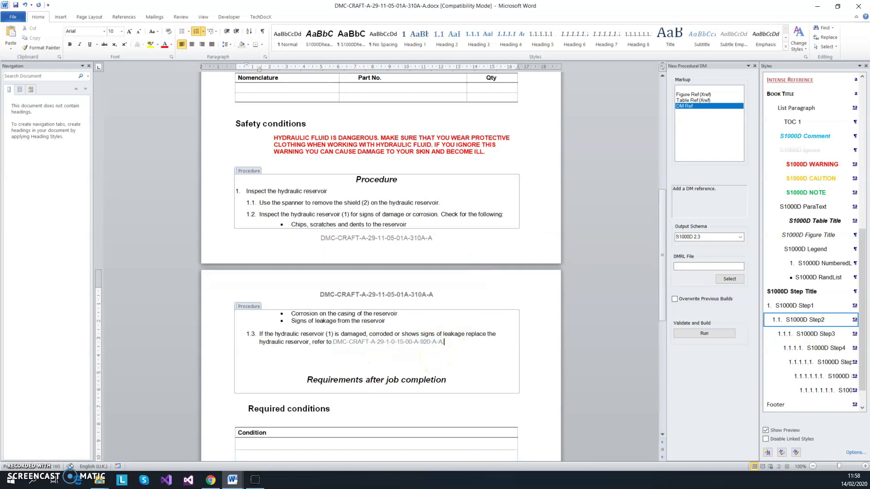
{"action": "left_click", "coordinate": [331, 362]}
{"action": "scroll", "coordinate": [281, 351], "scroll_direction": "down", "scroll_amount": 2}
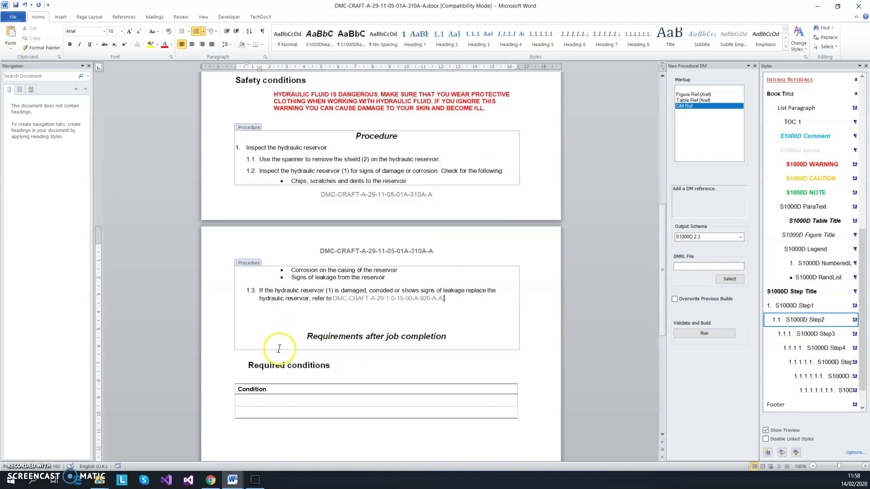
{"action": "left_click", "coordinate": [240, 301]}
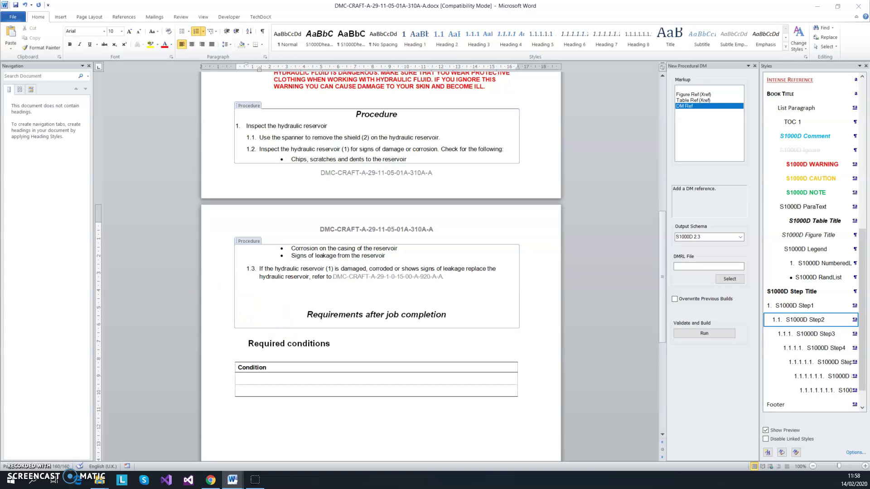
{"action": "left_click", "coordinate": [412, 244]}
{"action": "left_click", "coordinate": [329, 290]}
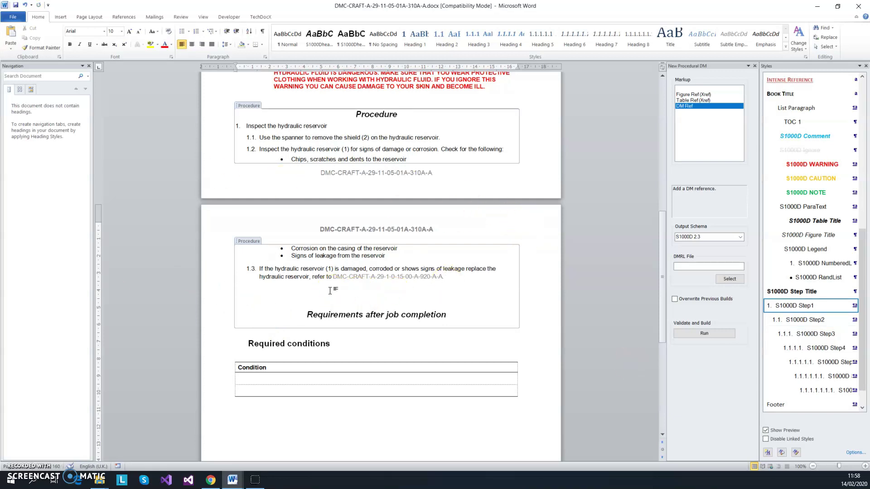
{"action": "type", "text": "Check the hydraulic fluid level"}
{"action": "left_click", "coordinate": [809, 310]}
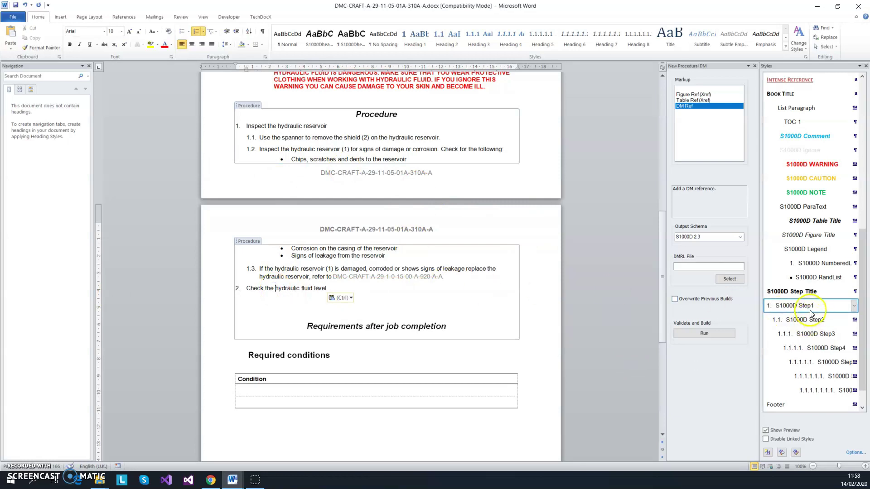
Step: Add the sight glass check and visual fluid level inspection as substeps 2.1 and 2.2
{"action": "left_click", "coordinate": [267, 314]}
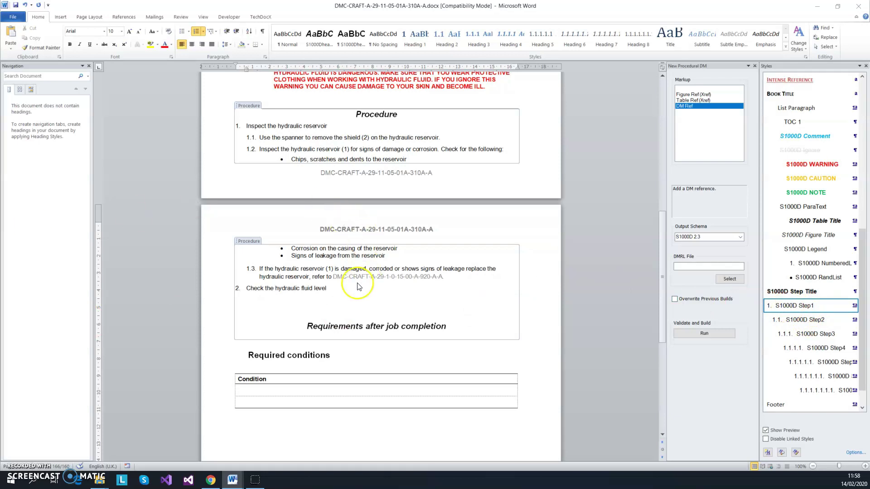
{"action": "left_click", "coordinate": [333, 289]}
{"action": "key", "text": "Return"}
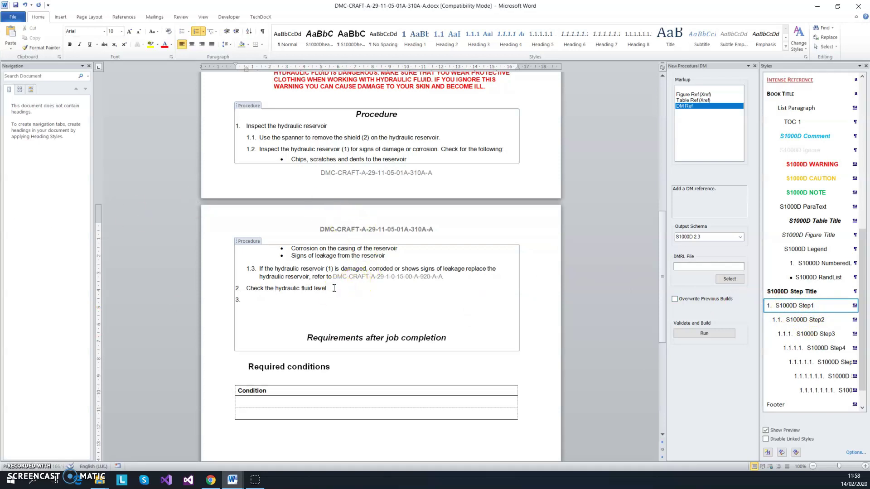
{"action": "type", "text": "Look at the sight glass (3) on the side of the hydraulic reservoir (1)."}
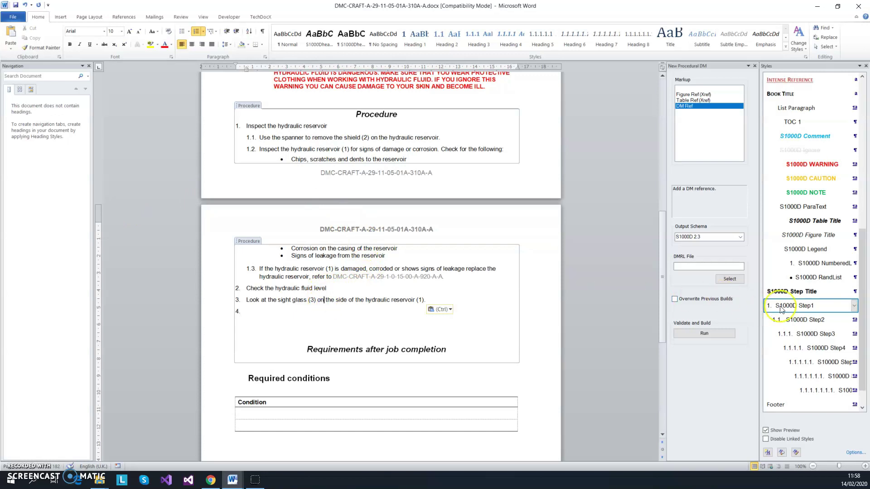
{"action": "left_click", "coordinate": [797, 319]}
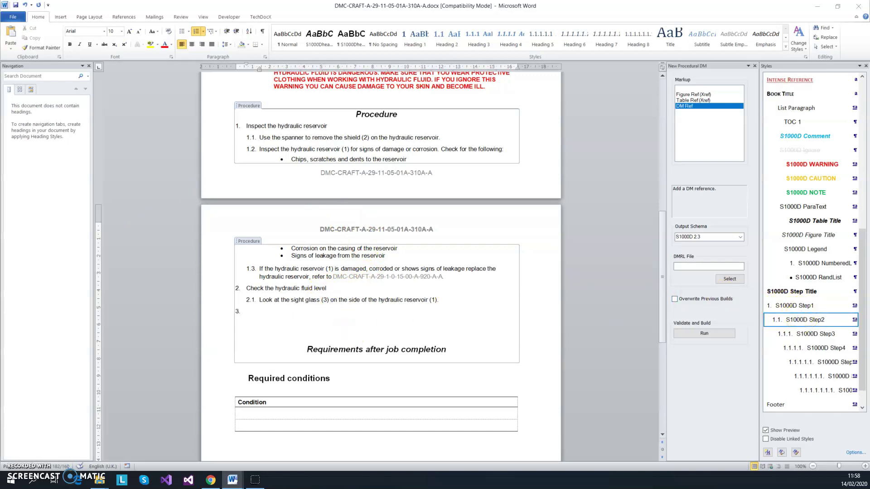
{"action": "left_click", "coordinate": [263, 313]}
{"action": "type", "text": "Visually inspect the fluid level."}
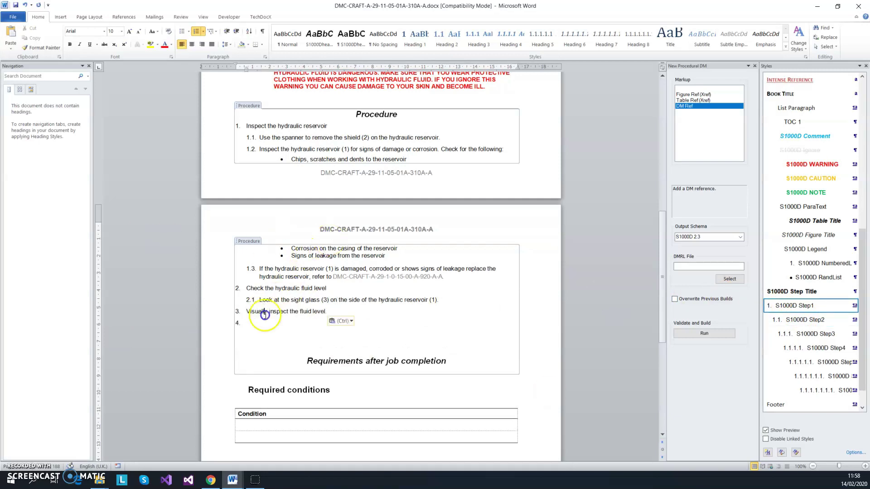
{"action": "left_click", "coordinate": [793, 319]}
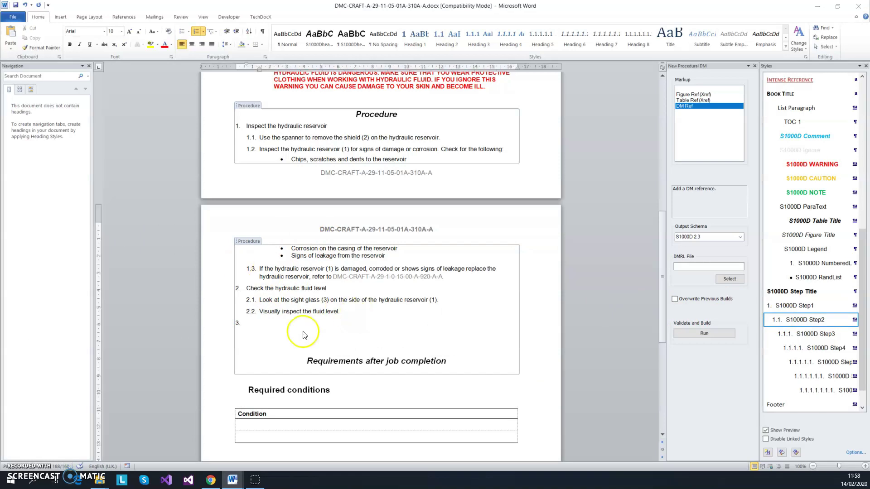
Step: Add the low-fluid refill instruction ending 'refer to' as substep 2.3
{"action": "left_click", "coordinate": [282, 323]}
{"action": "type", "text": "If the fluid is below the minimum mark on the sight glass (3), fill the hydraulic reservoir (1), refer to"}
{"action": "left_click", "coordinate": [292, 323]}
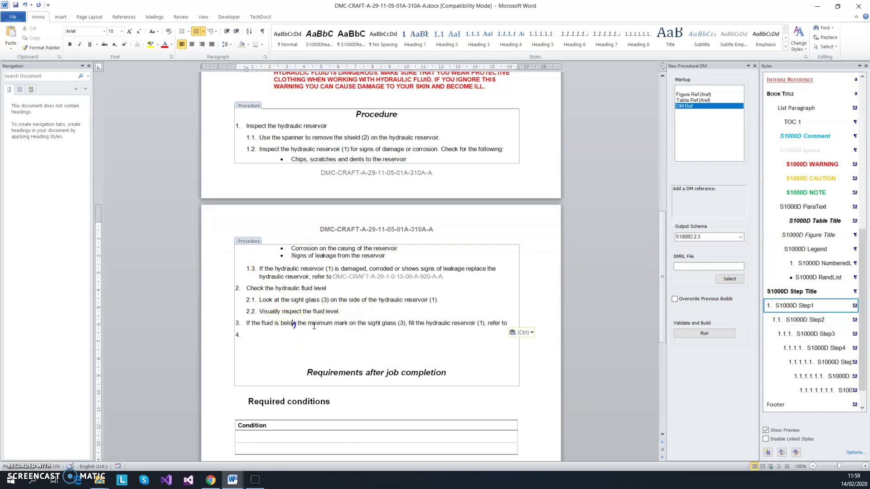
{"action": "left_click", "coordinate": [804, 320]}
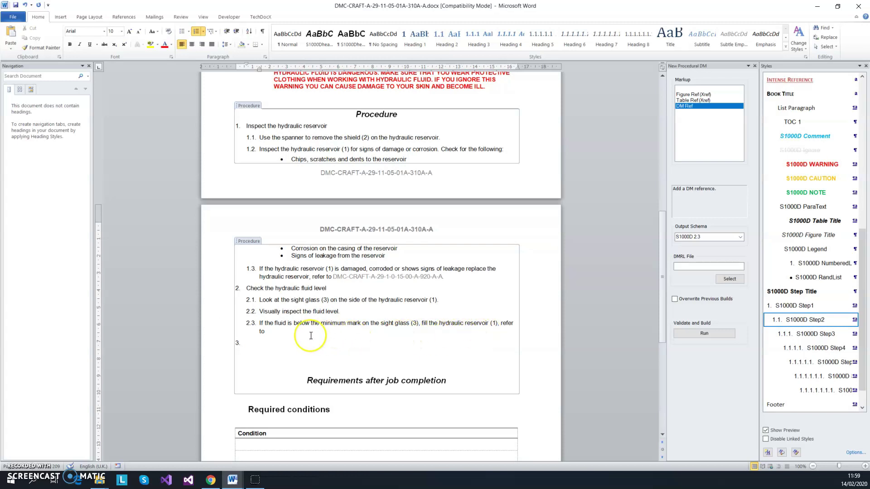
{"action": "left_click", "coordinate": [271, 332]}
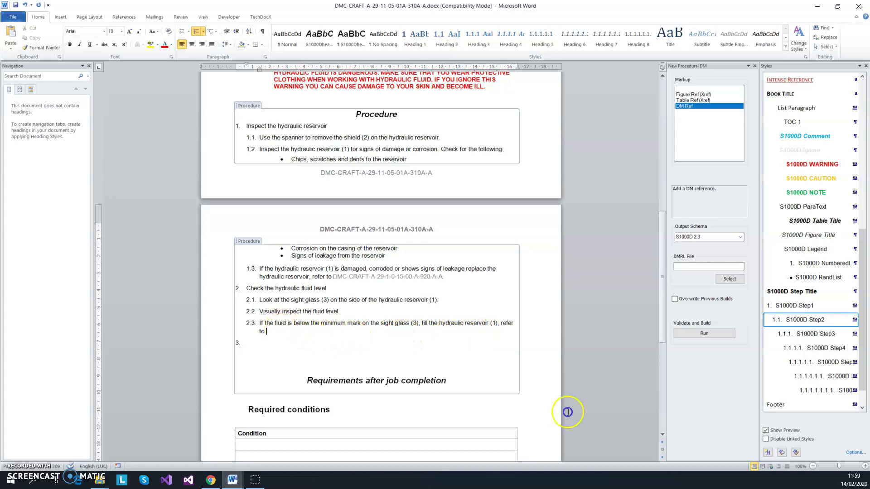
Step: Append a DM reference to DMC-CRAFT-A-29-1-0-15-00-A-212-A-A, the reservoir fill-with-oil module, to substep 2.3
{"action": "left_click", "coordinate": [685, 107]}
{"action": "double_click", "coordinate": [685, 107]}
{"action": "left_click", "coordinate": [334, 267]}
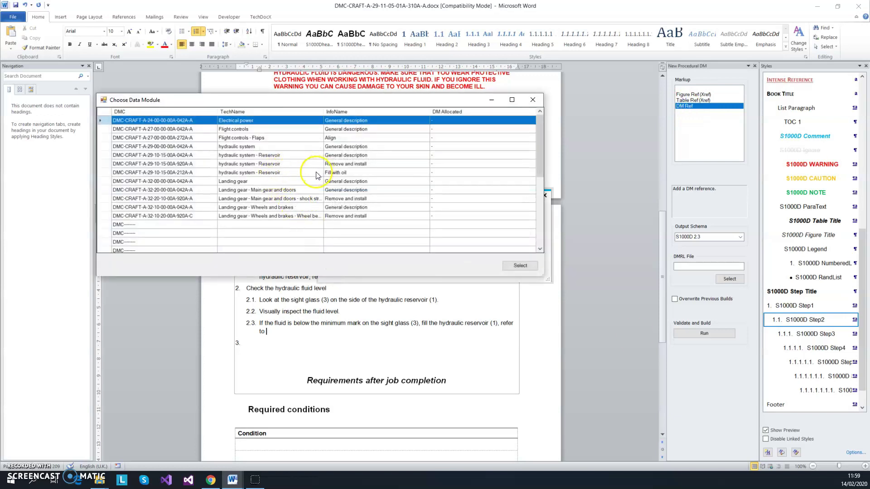
{"action": "left_click", "coordinate": [278, 174]}
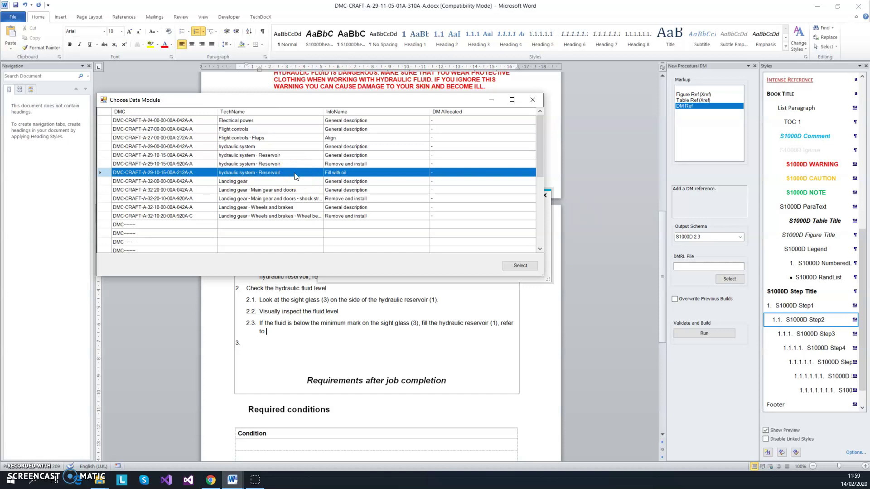
{"action": "double_click", "coordinate": [301, 172]}
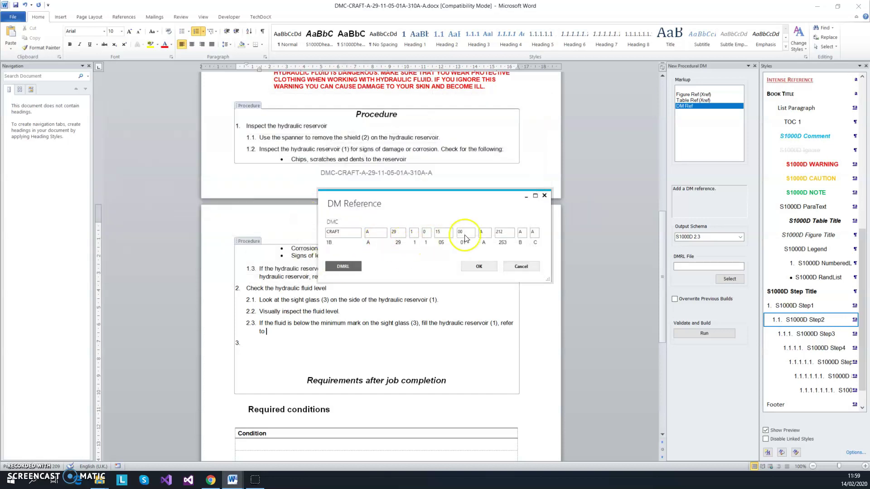
{"action": "left_click", "coordinate": [479, 266]}
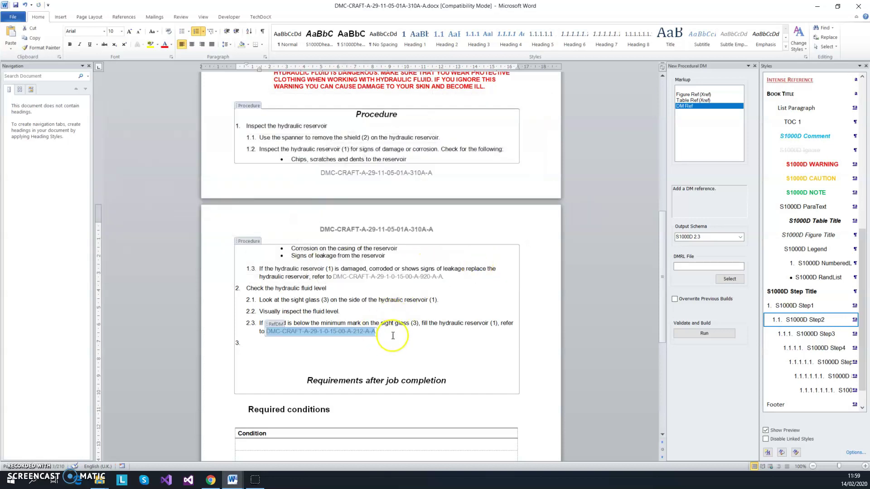
{"action": "left_click", "coordinate": [392, 335]}
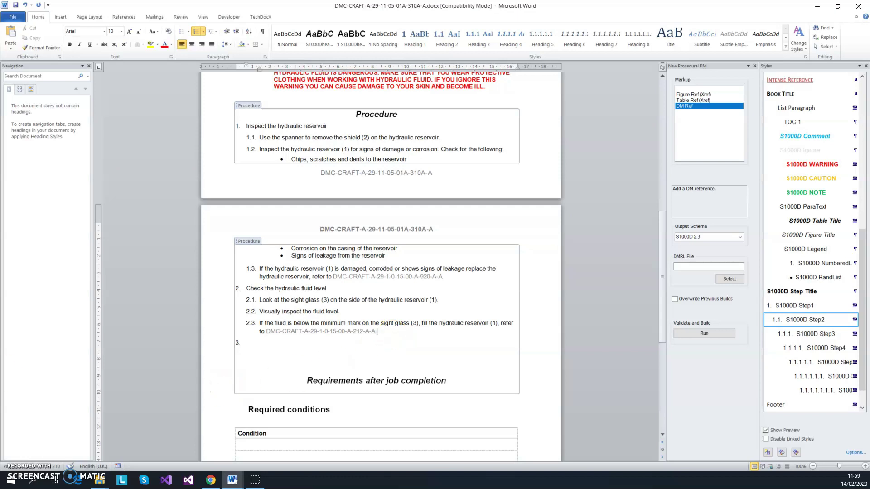
Step: Paste 'Make sure all tools are removed from the work area.' into the closeout Required conditions table
{"action": "scroll", "coordinate": [212, 358], "scroll_direction": "down", "scroll_amount": 2}
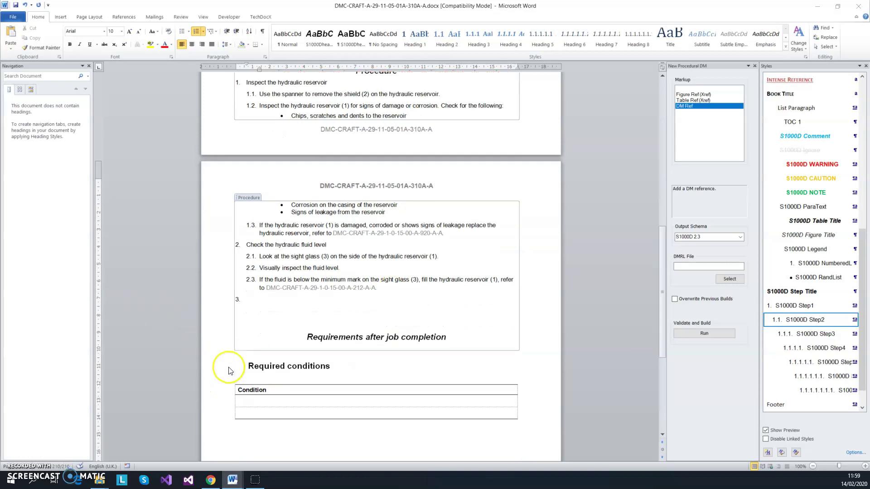
{"action": "left_click", "coordinate": [263, 402]}
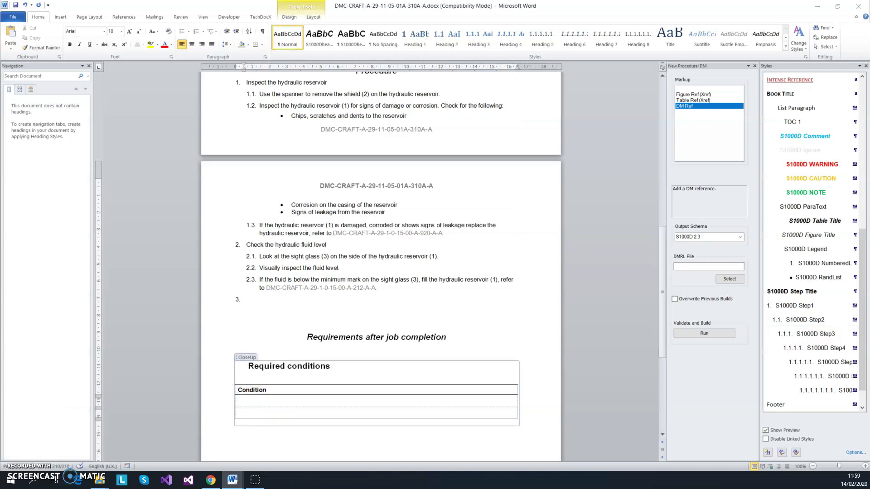
{"action": "left_click", "coordinate": [254, 400]}
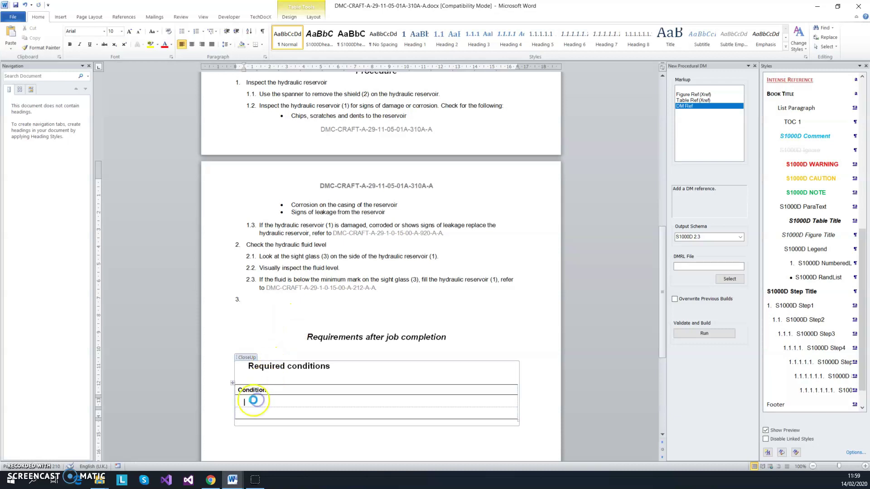
{"action": "right_click", "coordinate": [253, 400]}
{"action": "left_click", "coordinate": [313, 230]}
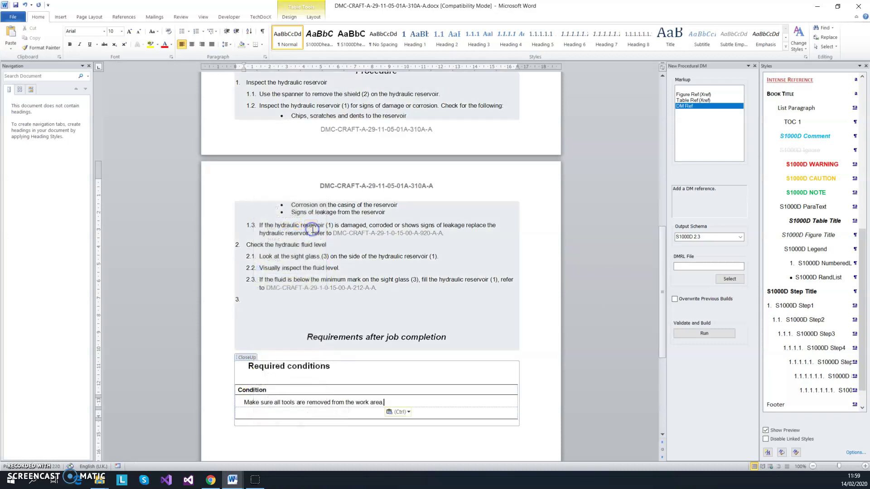
{"action": "left_click", "coordinate": [266, 299]}
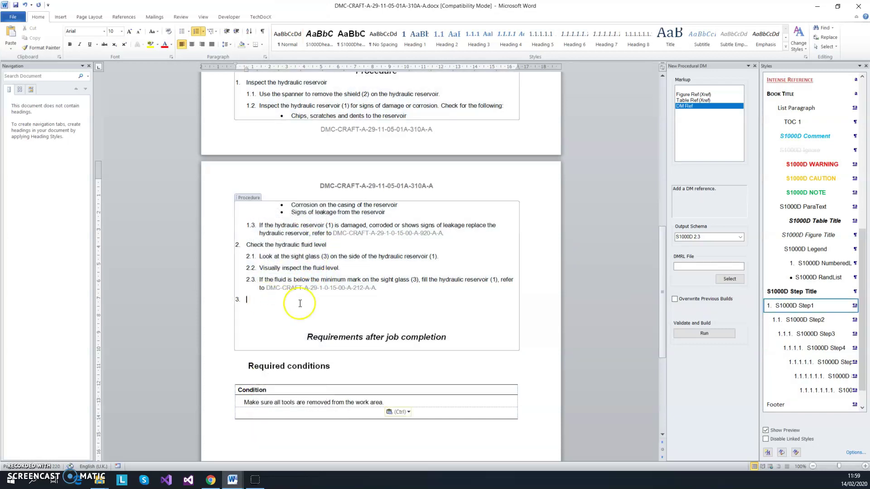
{"action": "scroll", "coordinate": [320, 203], "scroll_direction": "up", "scroll_amount": 2}
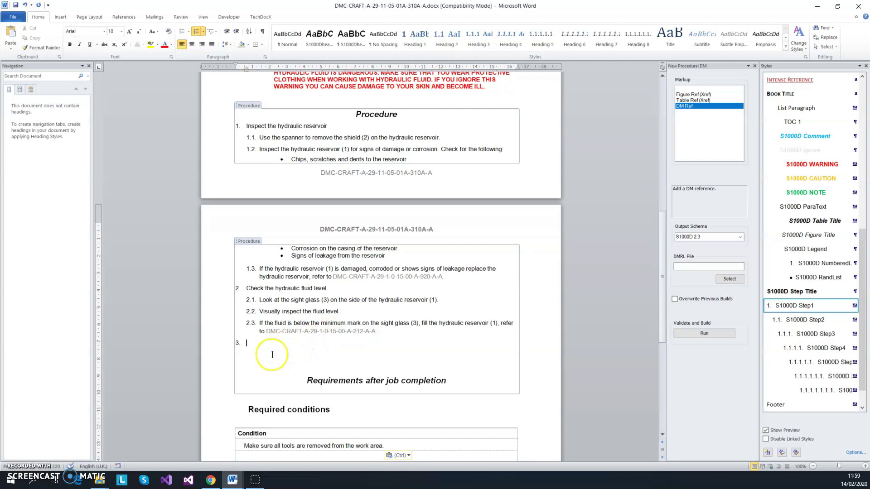
Step: Insert hydraulics_right_reservoir.png on an unnumbered line below 2.3, resized to 14.44 × 11.77 cm
{"action": "key", "text": "BackSpace"}
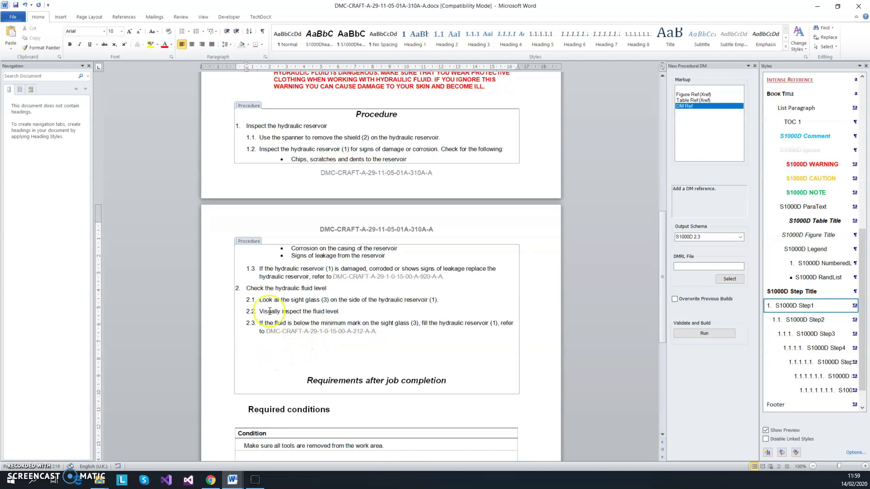
{"action": "left_click", "coordinate": [60, 17]}
{"action": "left_click", "coordinate": [90, 36]}
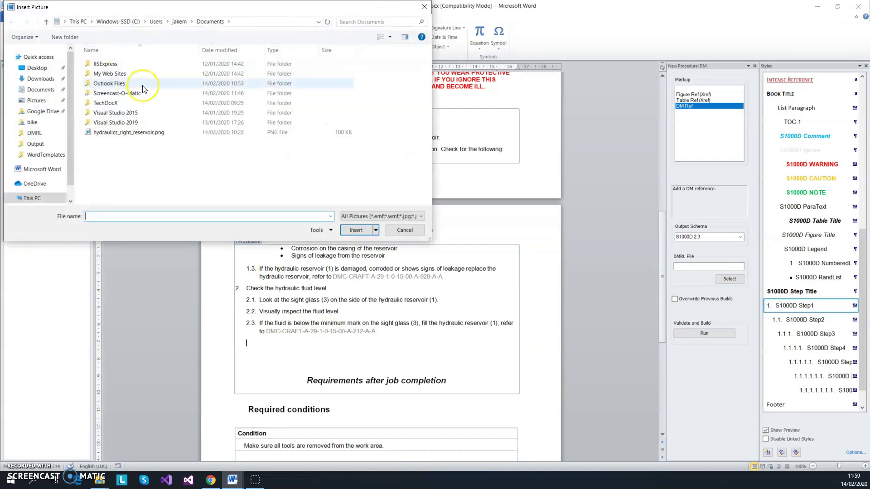
{"action": "double_click", "coordinate": [101, 132]}
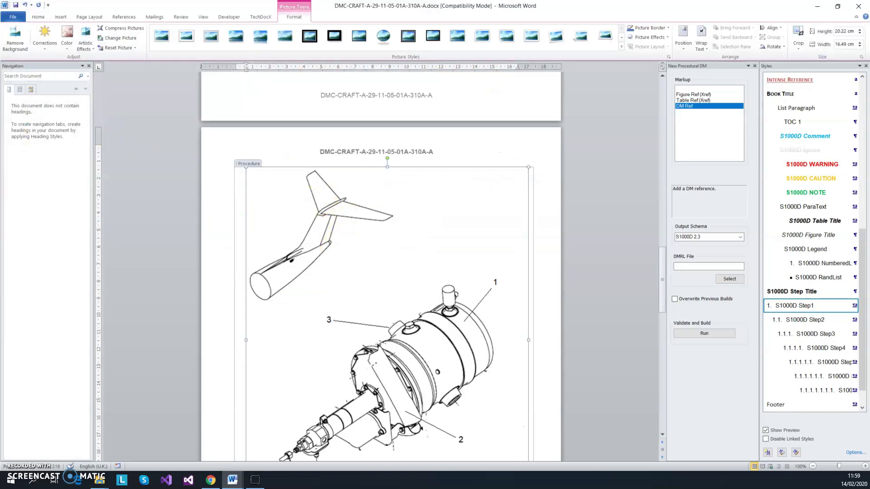
{"action": "left_click_drag", "start_coordinate": [529, 167], "coordinate": [420, 266]}
{"action": "scroll", "coordinate": [421, 266], "scroll_direction": "up", "scroll_amount": 8}
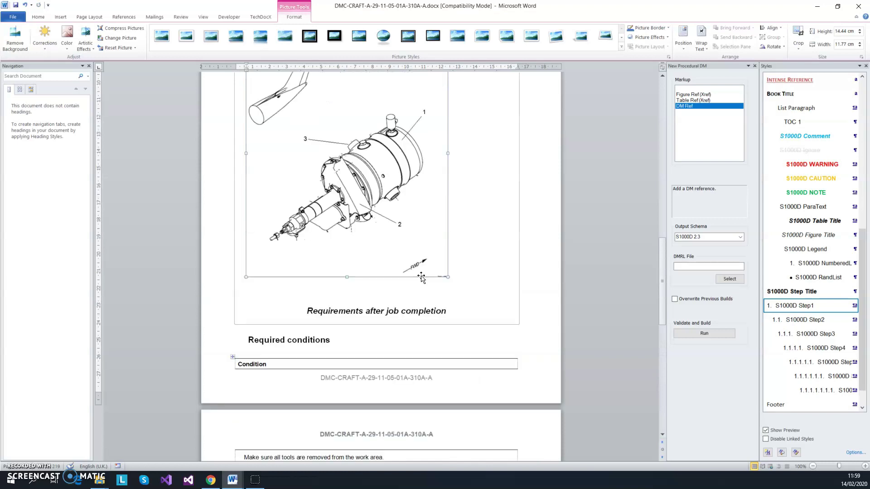
{"action": "scroll", "coordinate": [468, 233], "scroll_direction": "up", "scroll_amount": 3}
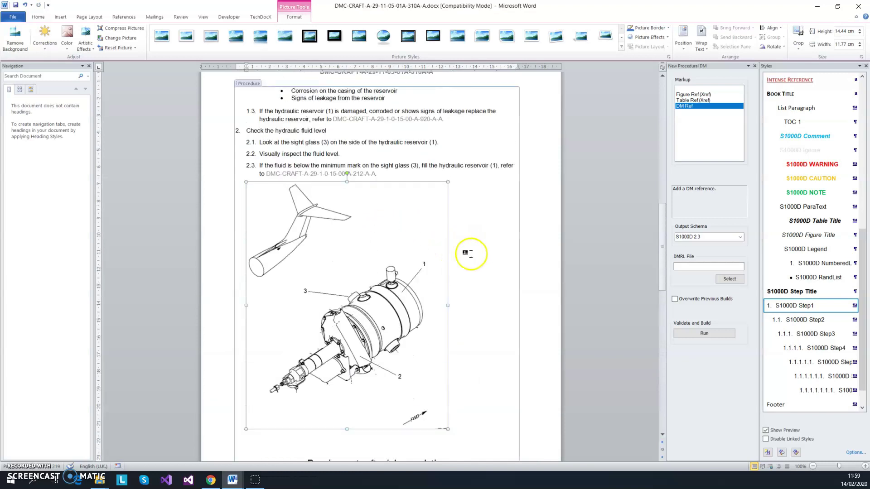
{"action": "scroll", "coordinate": [474, 256], "scroll_direction": "up", "scroll_amount": 2}
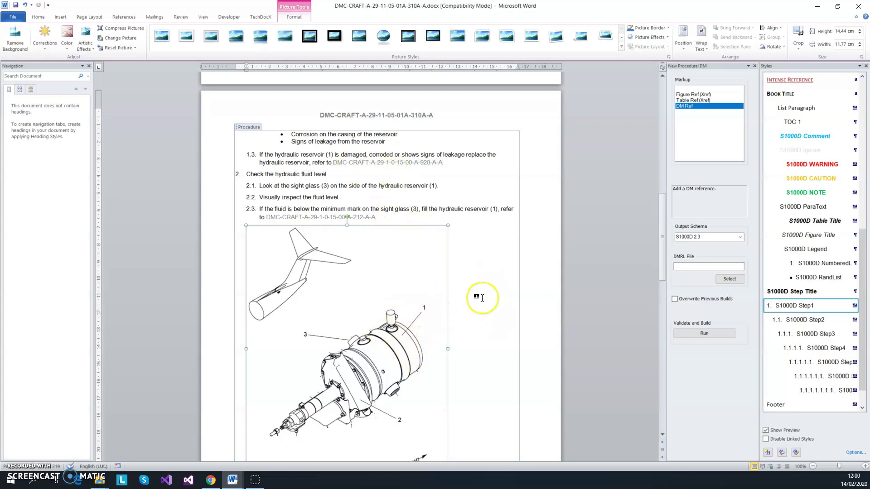
{"action": "scroll", "coordinate": [483, 300], "scroll_direction": "up", "scroll_amount": 2}
{"action": "scroll", "coordinate": [487, 305], "scroll_direction": "up", "scroll_amount": 3}
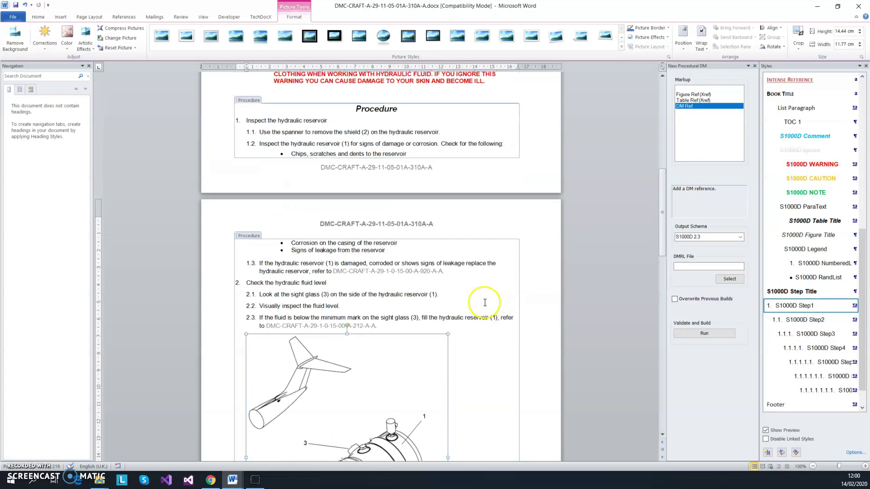
Step: Turn the '(1)' in step 1.2 into a figure cross-reference to item 1 of the reservoir figure
{"action": "left_click", "coordinate": [346, 144]}
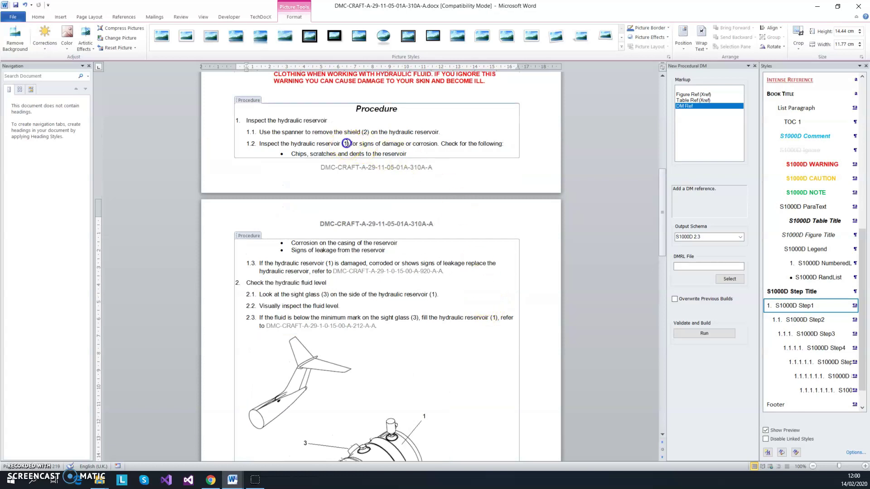
{"action": "double_click", "coordinate": [693, 94]}
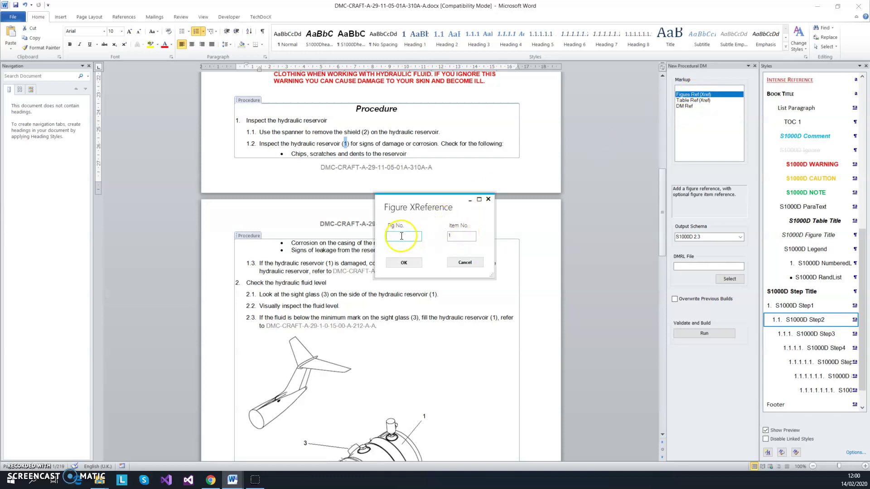
{"action": "left_click", "coordinate": [404, 262]}
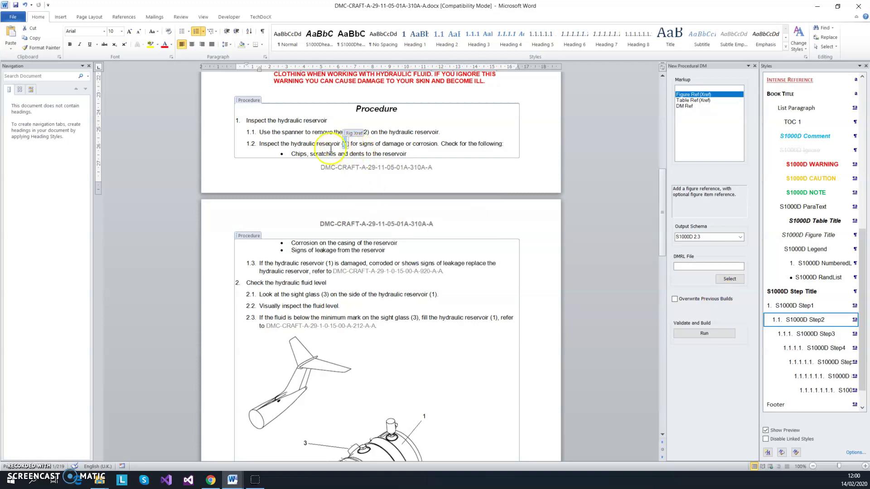
{"action": "left_click", "coordinate": [312, 144]}
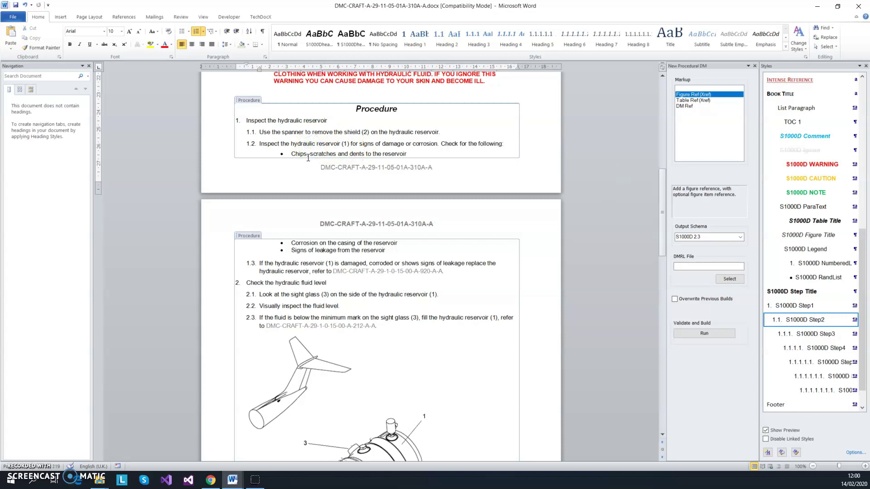
{"action": "left_click", "coordinate": [417, 268]}
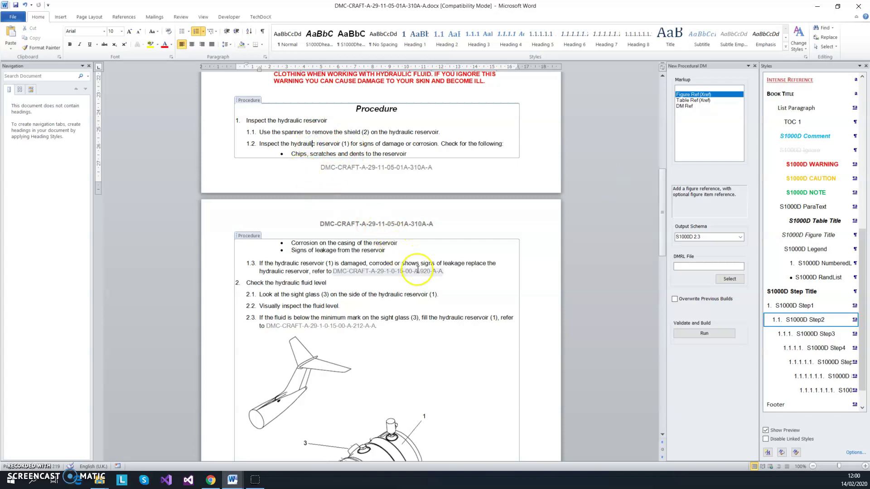
{"action": "scroll", "coordinate": [406, 292], "scroll_direction": "down", "scroll_amount": 5}
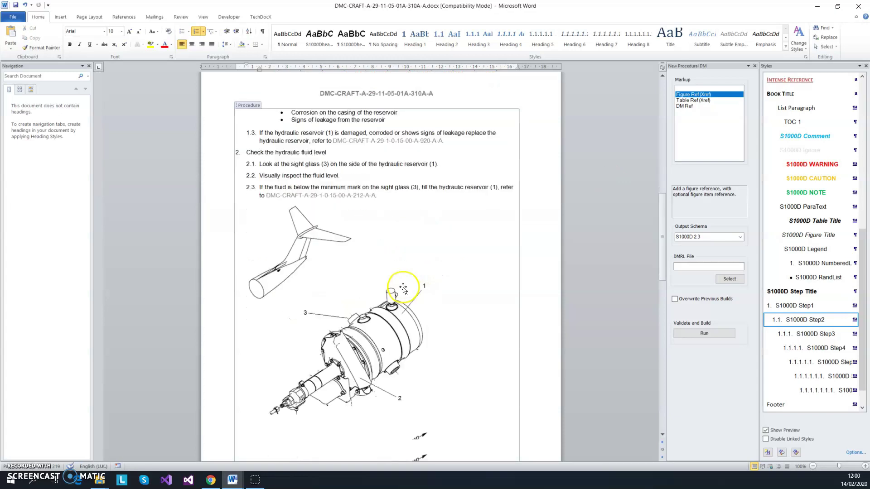
{"action": "scroll", "coordinate": [403, 290], "scroll_direction": "down", "scroll_amount": 1}
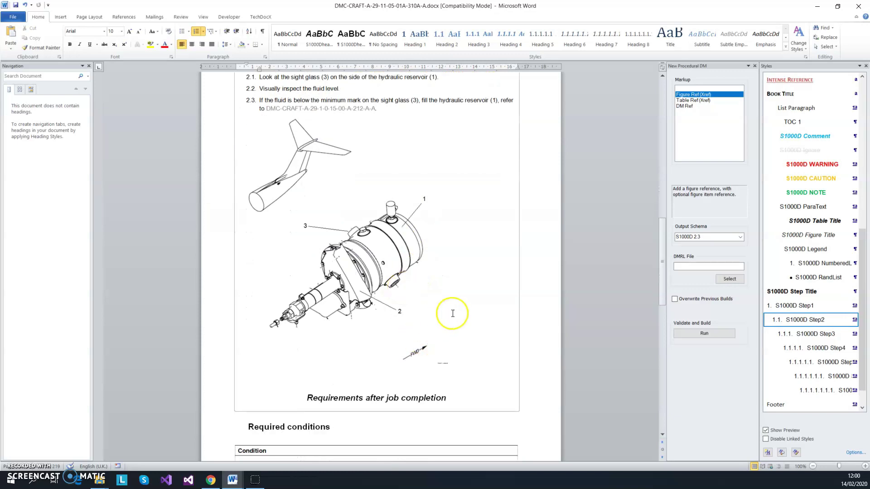
{"action": "scroll", "coordinate": [498, 339], "scroll_direction": "up", "scroll_amount": 3}
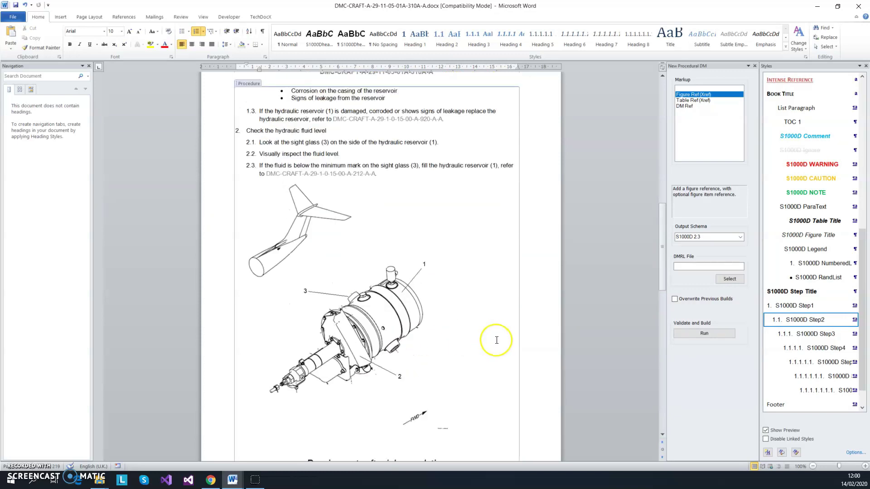
{"action": "scroll", "coordinate": [497, 340], "scroll_direction": "up", "scroll_amount": 9}
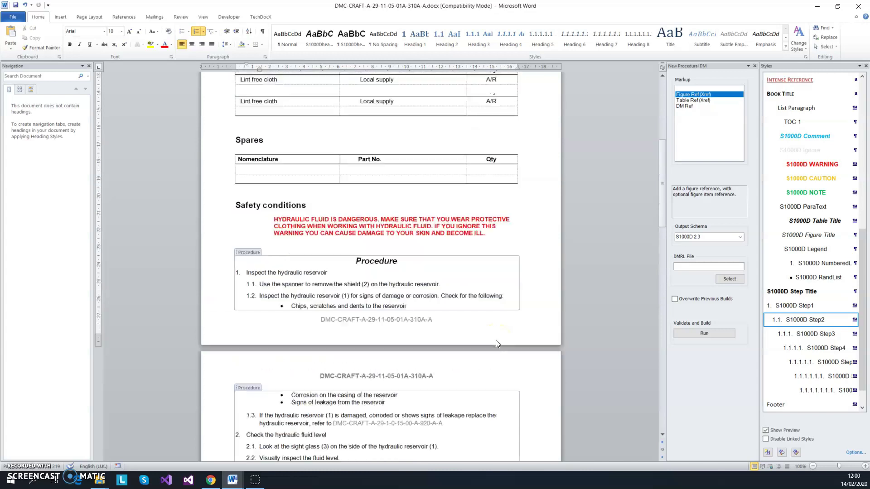
{"action": "scroll", "coordinate": [496, 339], "scroll_direction": "up", "scroll_amount": 1}
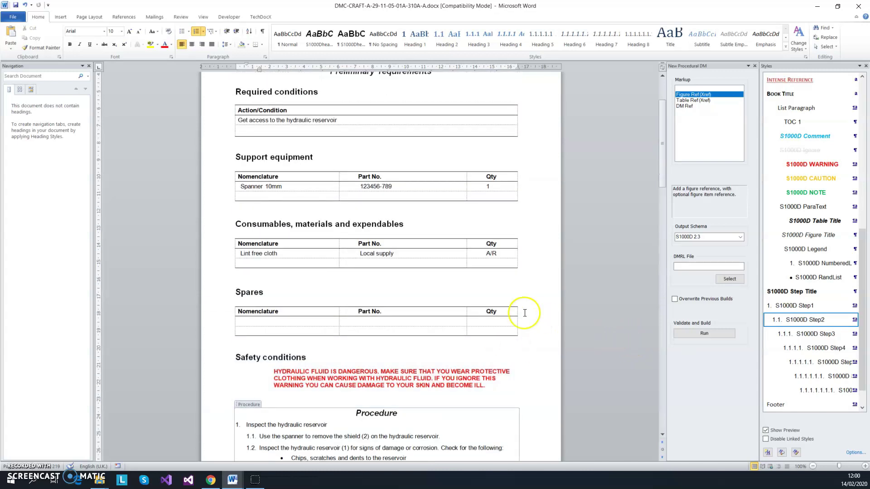
{"action": "scroll", "coordinate": [513, 310], "scroll_direction": "up", "scroll_amount": 2}
{"action": "scroll", "coordinate": [521, 276], "scroll_direction": "up", "scroll_amount": 2}
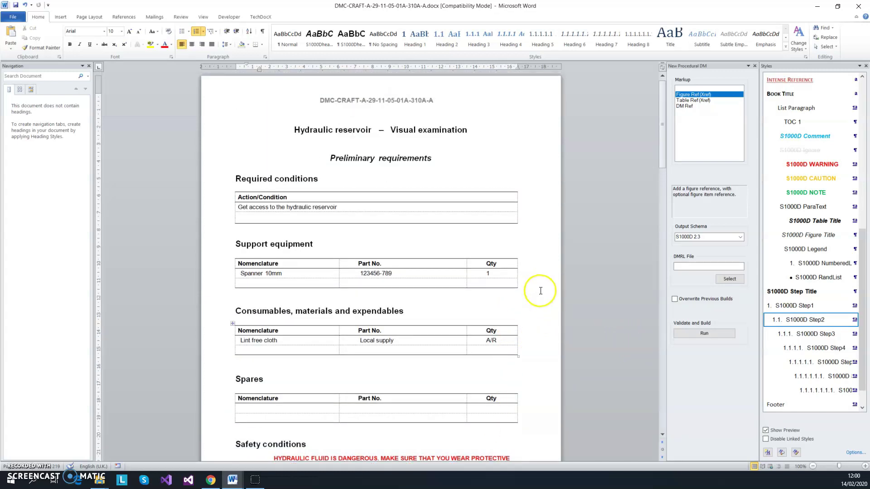
Step: Run TechDocX validation and dismiss the failure caused by the missing S1000D Figure Title
{"action": "left_click", "coordinate": [714, 335]}
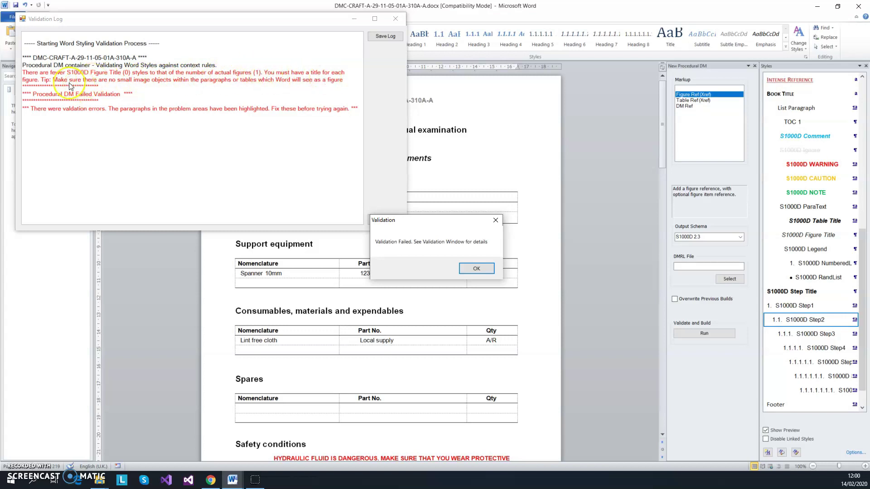
{"action": "left_click", "coordinate": [475, 269]}
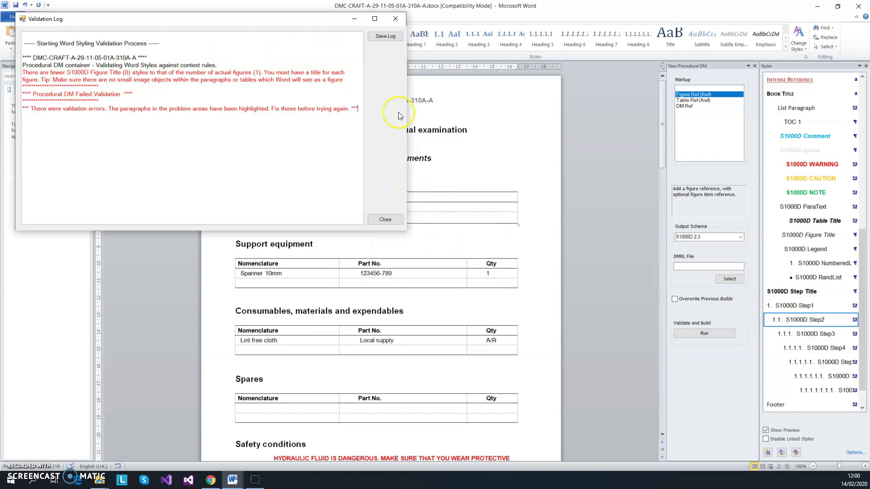
Step: Caption the reservoir picture 'Hydraulic reservoir' in the S1000D Figure Title style
{"action": "left_click", "coordinate": [395, 19]}
{"action": "scroll", "coordinate": [458, 342], "scroll_direction": "down", "scroll_amount": 9}
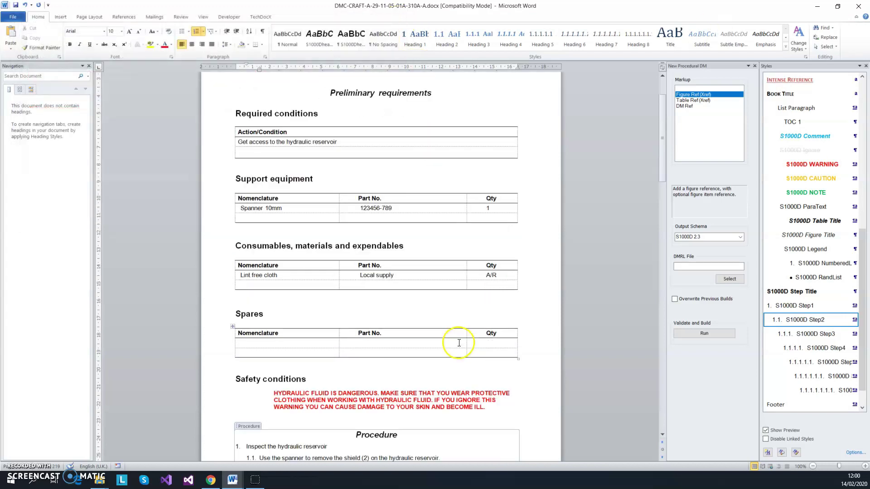
{"action": "scroll", "coordinate": [459, 343], "scroll_direction": "down", "scroll_amount": 10}
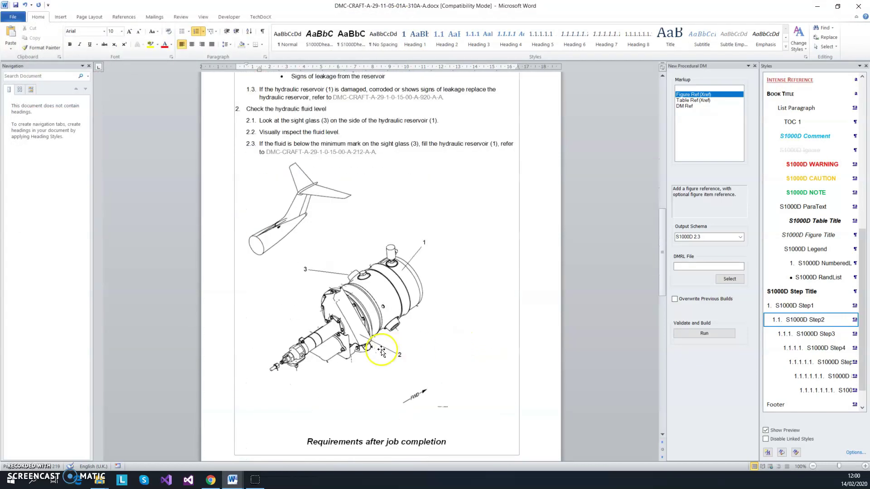
{"action": "left_click", "coordinate": [374, 405]}
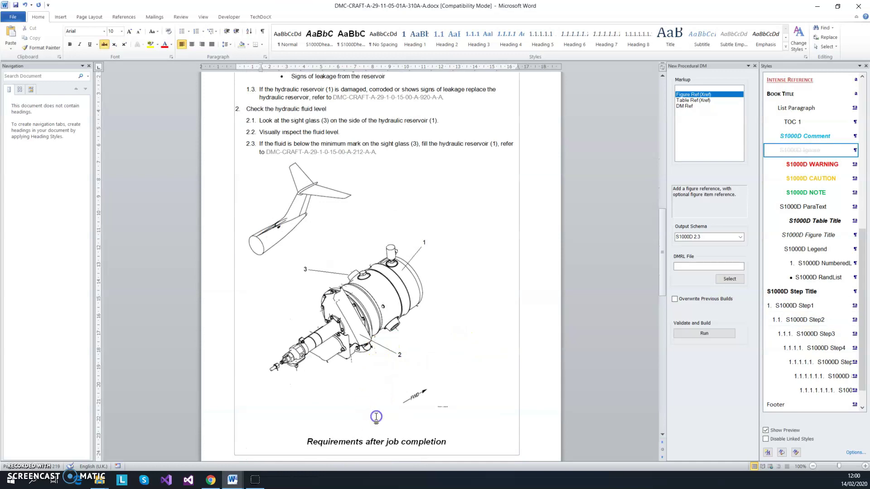
{"action": "left_click", "coordinate": [820, 235]}
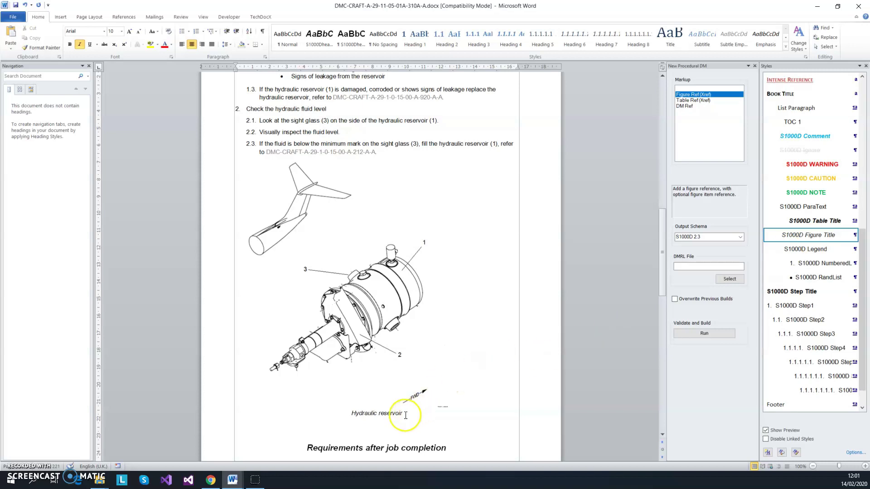
{"action": "left_click", "coordinate": [464, 438]}
{"action": "scroll", "coordinate": [464, 438], "scroll_direction": "down", "scroll_amount": 1}
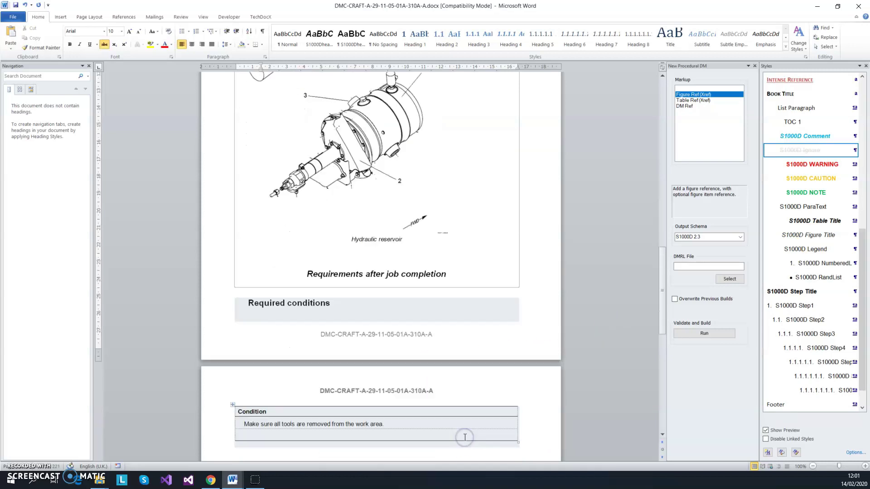
{"action": "scroll", "coordinate": [584, 376], "scroll_direction": "up", "scroll_amount": 2}
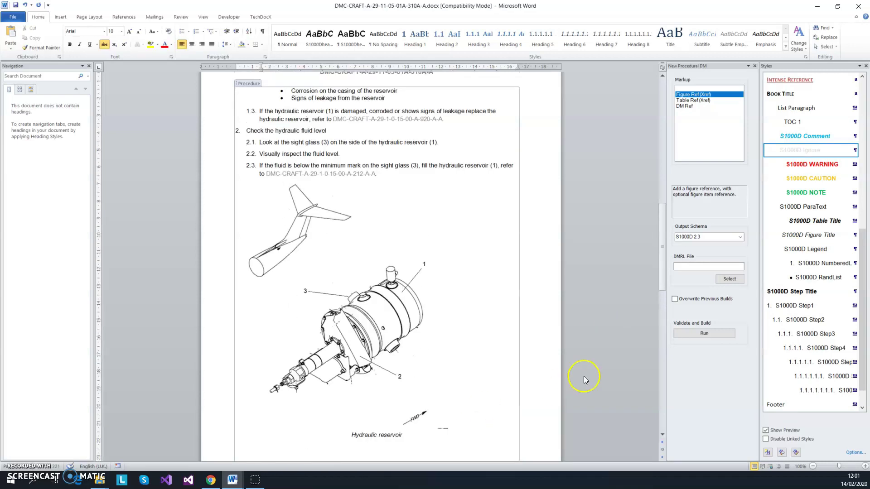
Step: Revalidate DMC-CRAFT-A-29-11-05-01A-310A-A, build it as S1000D XML, and close the document
{"action": "left_click", "coordinate": [694, 334]}
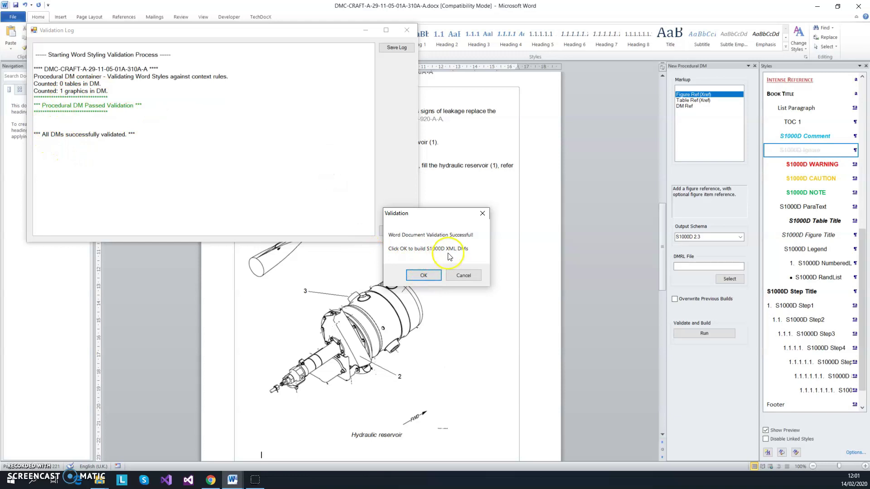
{"action": "left_click", "coordinate": [424, 275]}
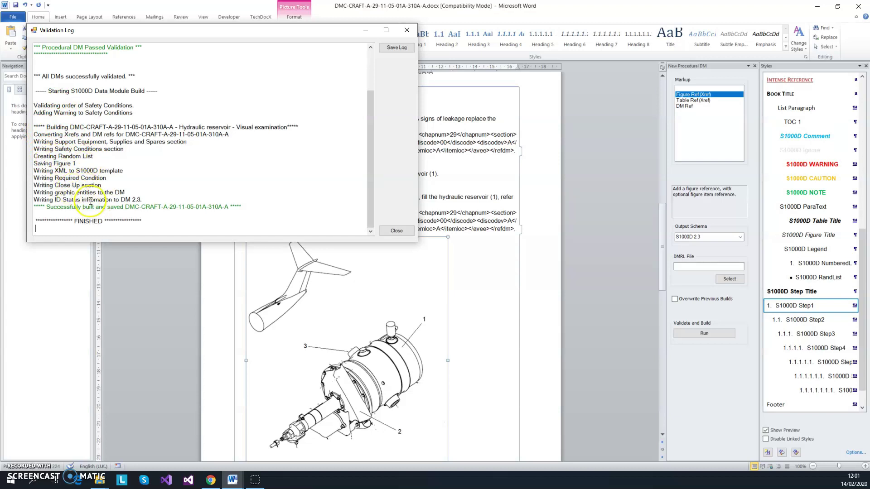
{"action": "left_click", "coordinate": [397, 231]}
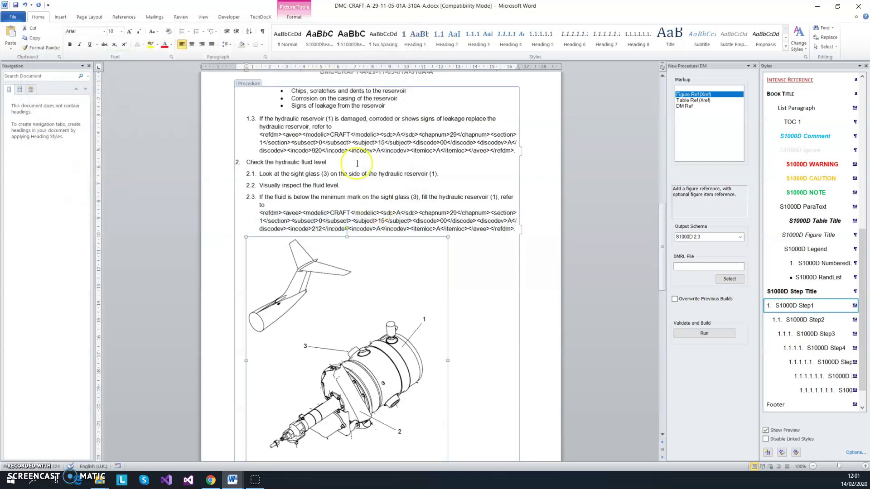
{"action": "left_click", "coordinate": [858, 7]}
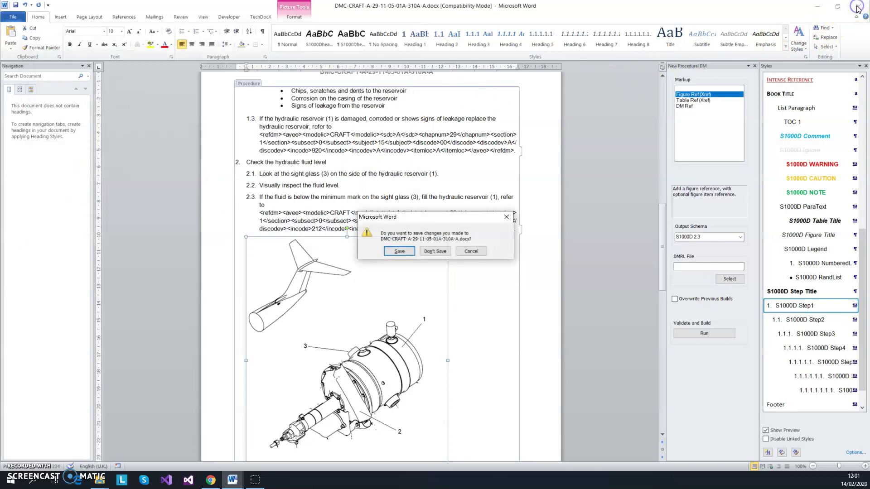
Step: Save and close Word, then open DMC-CRAFT-A-29-11-05-01A-310A-A.xml from the Output folder in Arbortext
{"action": "left_click", "coordinate": [399, 251]}
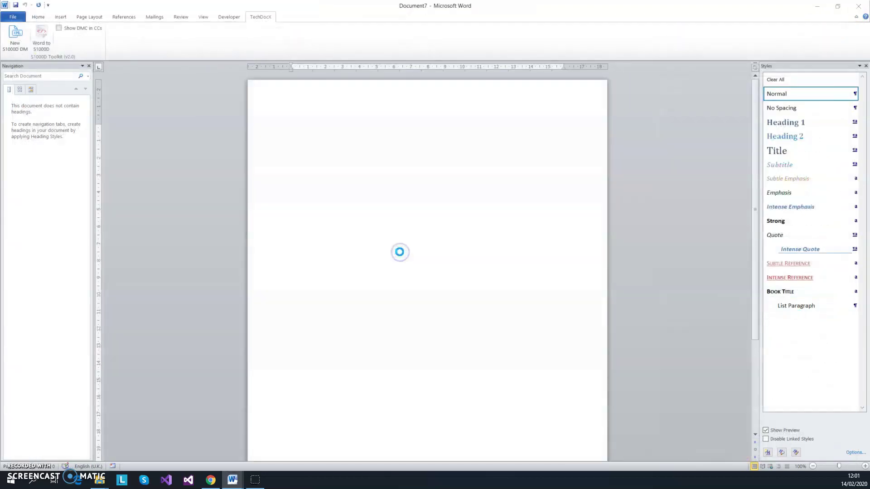
{"action": "left_click", "coordinate": [858, 6]}
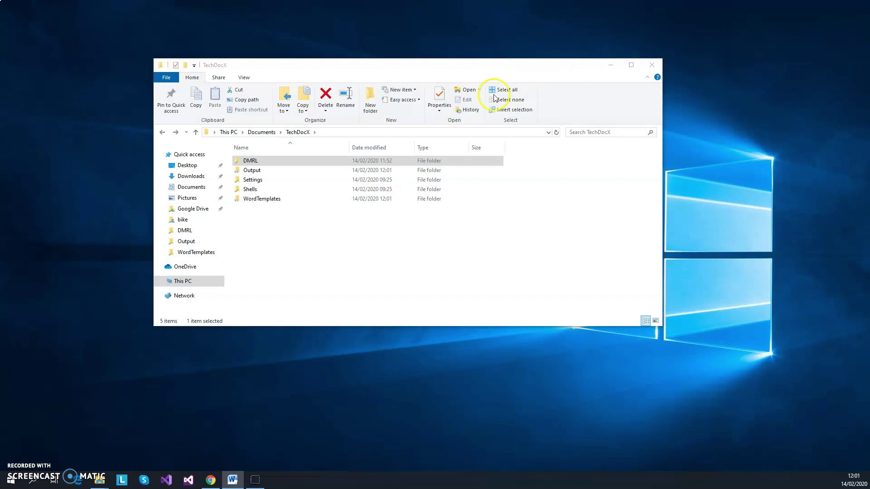
{"action": "double_click", "coordinate": [259, 171]}
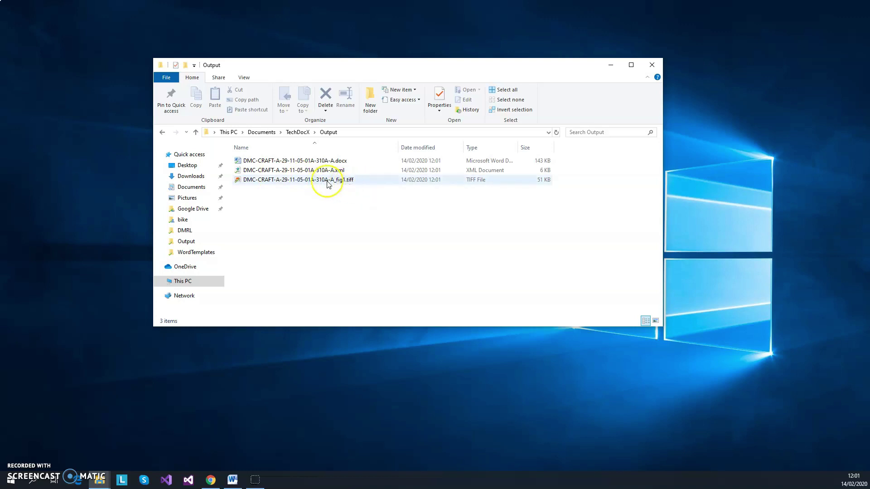
{"action": "double_click", "coordinate": [313, 172]}
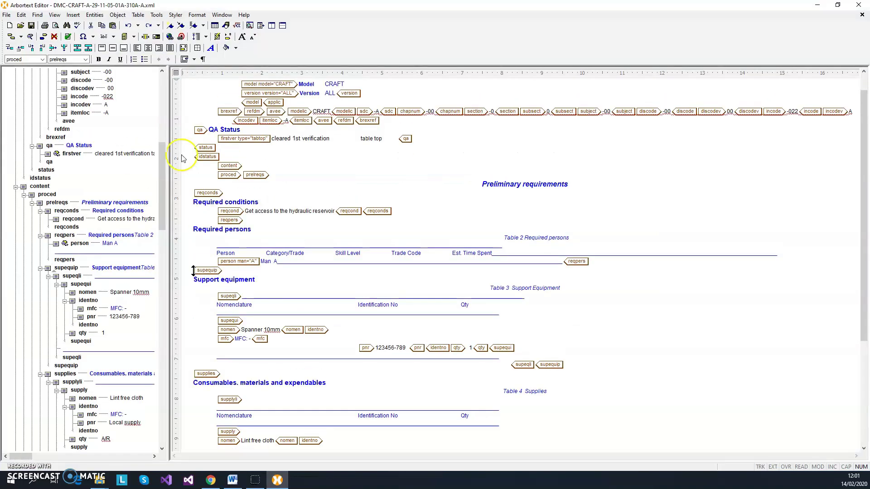
Step: Widen the document pane and review the module's identification, spares table, hydraulic-fluid warning and procedure steps
{"action": "left_click_drag", "start_coordinate": [167, 156], "coordinate": [92, 165]}
{"action": "scroll", "coordinate": [294, 218], "scroll_direction": "up", "scroll_amount": 5}
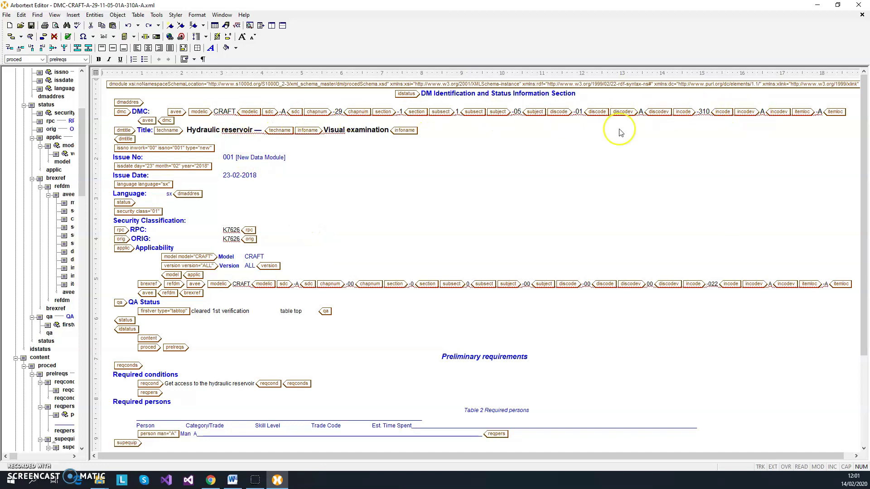
{"action": "scroll", "coordinate": [311, 181], "scroll_direction": "down", "scroll_amount": 4}
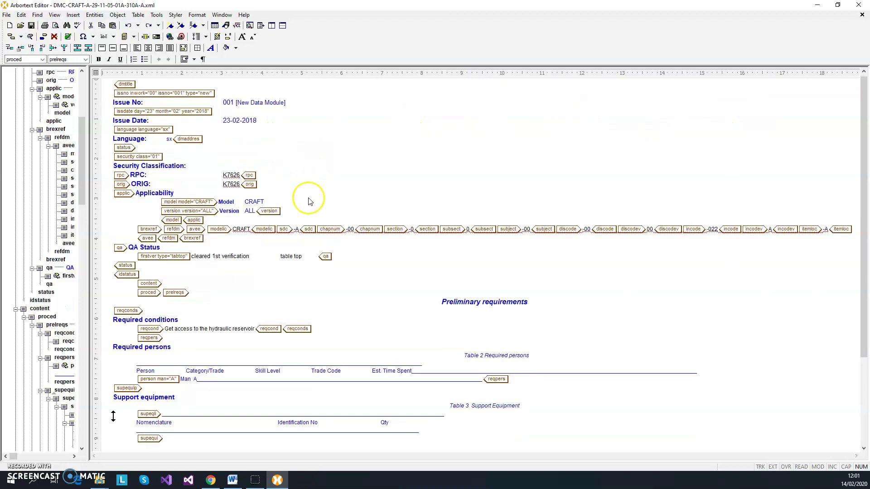
{"action": "scroll", "coordinate": [252, 220], "scroll_direction": "down", "scroll_amount": 5}
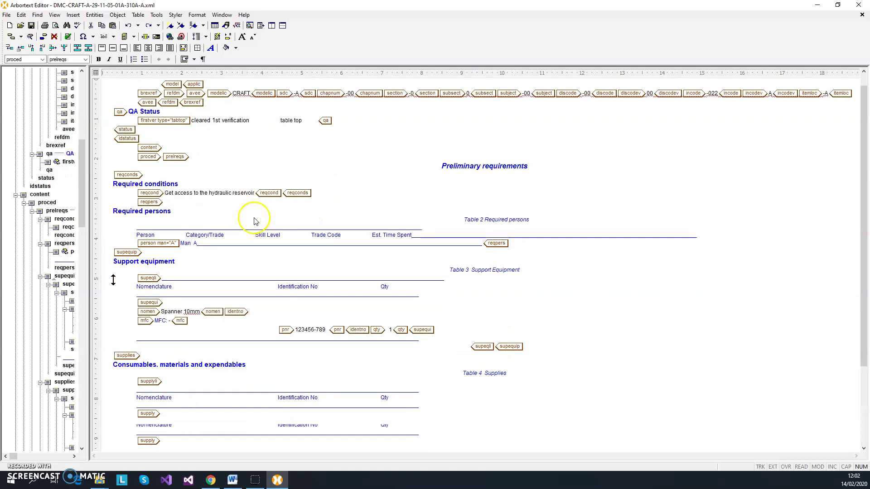
{"action": "scroll", "coordinate": [181, 177], "scroll_direction": "up", "scroll_amount": 3}
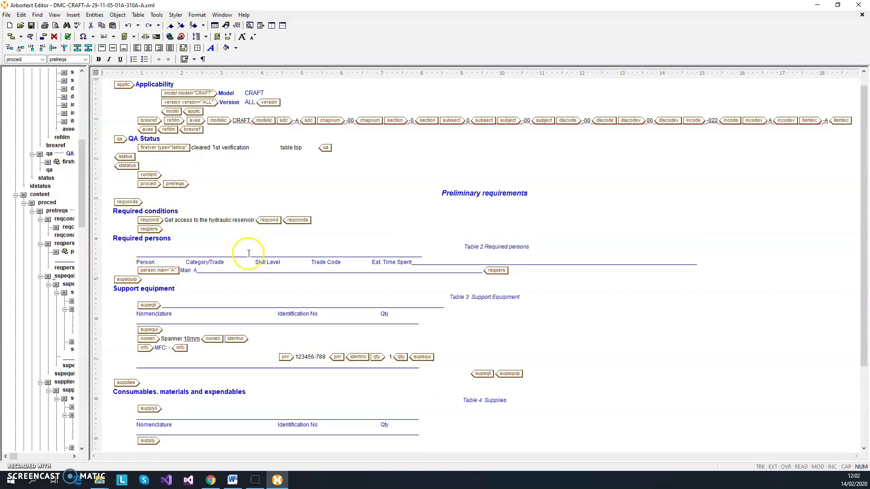
{"action": "scroll", "coordinate": [245, 263], "scroll_direction": "down", "scroll_amount": 5}
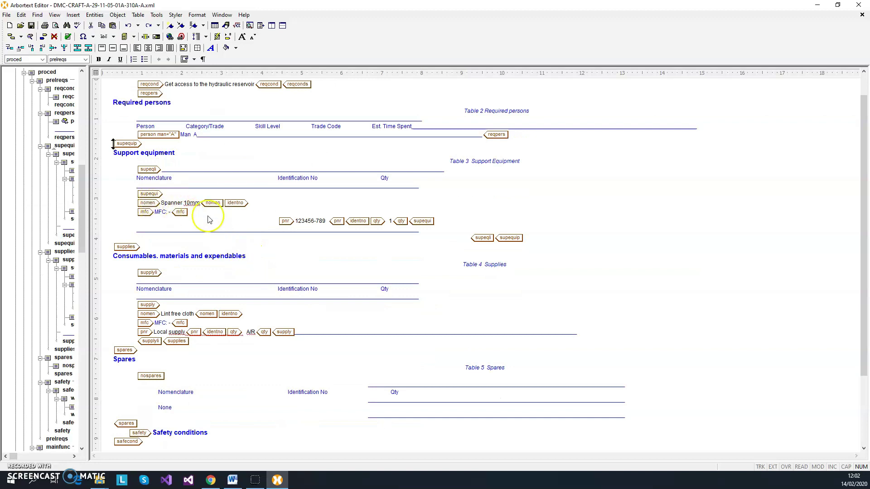
{"action": "scroll", "coordinate": [385, 240], "scroll_direction": "down", "scroll_amount": 3}
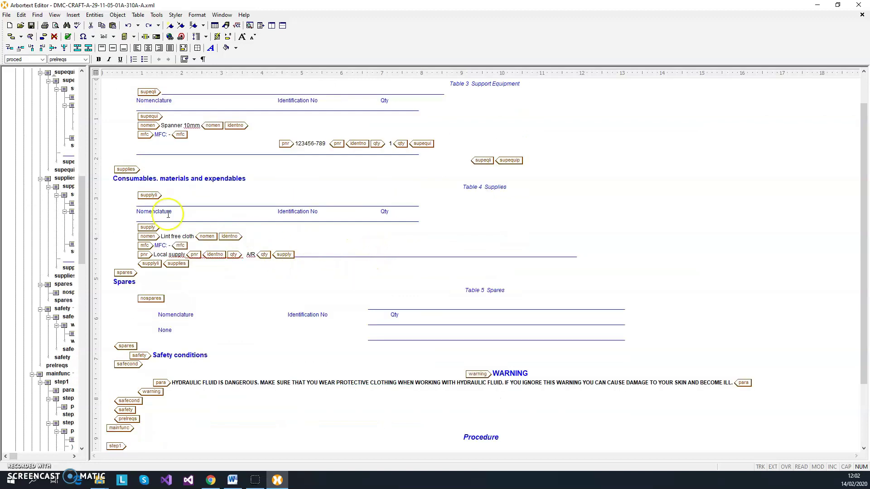
{"action": "scroll", "coordinate": [206, 221], "scroll_direction": "down", "scroll_amount": 2}
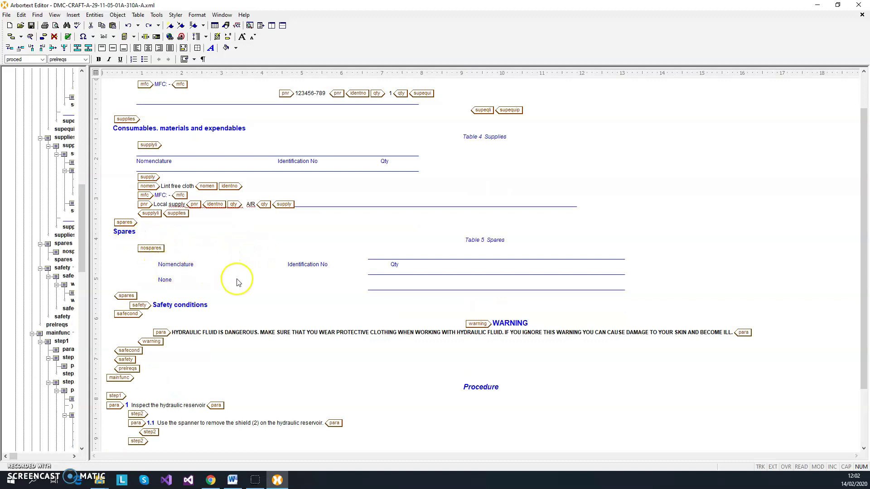
{"action": "scroll", "coordinate": [237, 282], "scroll_direction": "down", "scroll_amount": 2}
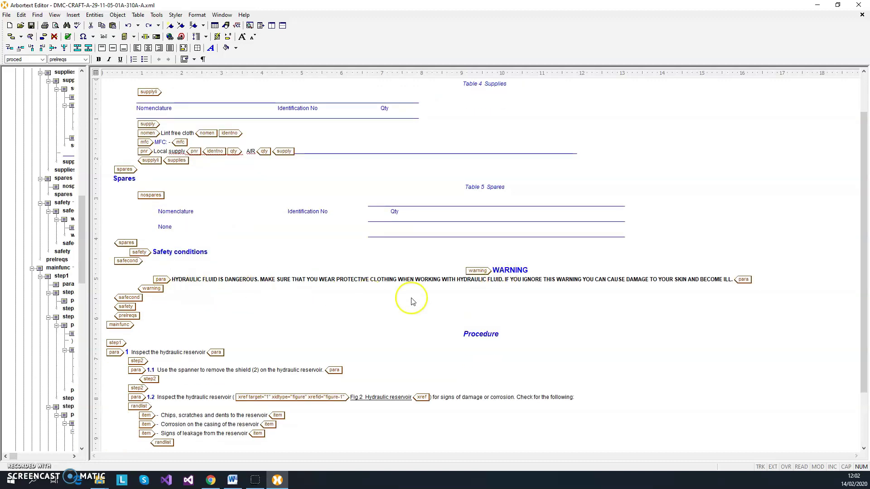
{"action": "scroll", "coordinate": [399, 301], "scroll_direction": "down", "scroll_amount": 6}
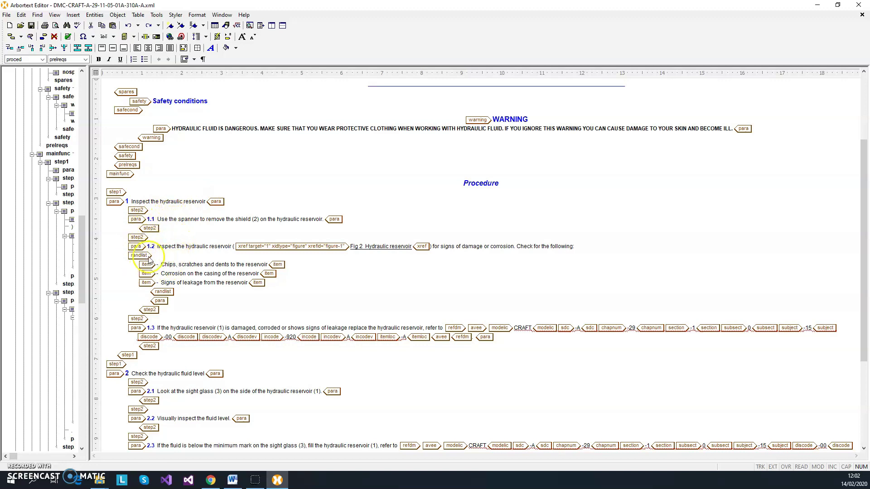
Step: Check the hydraulic reservoir figure and its TIFF entry in the Graphic Entities list
{"action": "scroll", "coordinate": [250, 285], "scroll_direction": "down", "scroll_amount": 3}
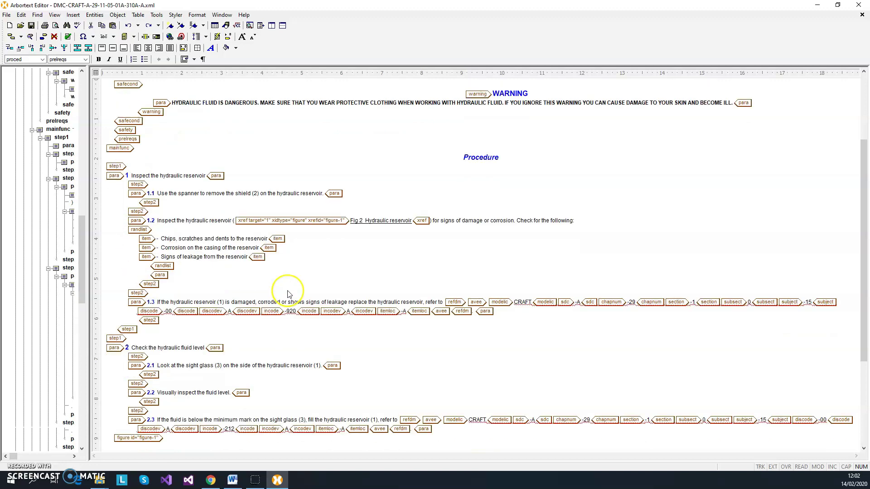
{"action": "scroll", "coordinate": [252, 298], "scroll_direction": "down", "scroll_amount": 3}
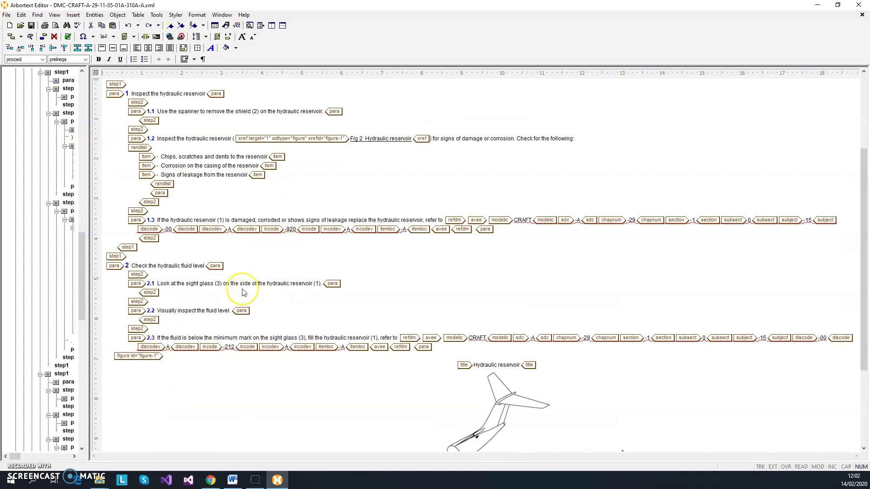
{"action": "scroll", "coordinate": [242, 293], "scroll_direction": "down", "scroll_amount": 9}
{"action": "scroll", "coordinate": [256, 272], "scroll_direction": "up", "scroll_amount": 8}
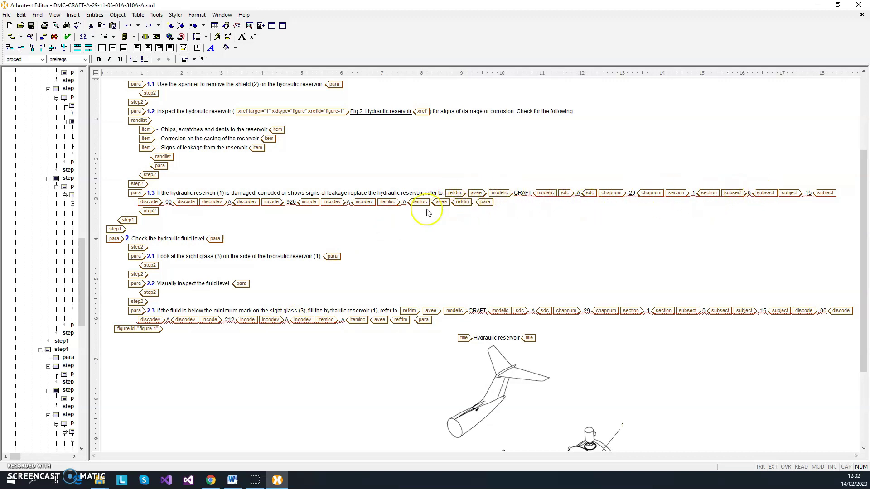
{"action": "scroll", "coordinate": [349, 240], "scroll_direction": "down", "scroll_amount": 10}
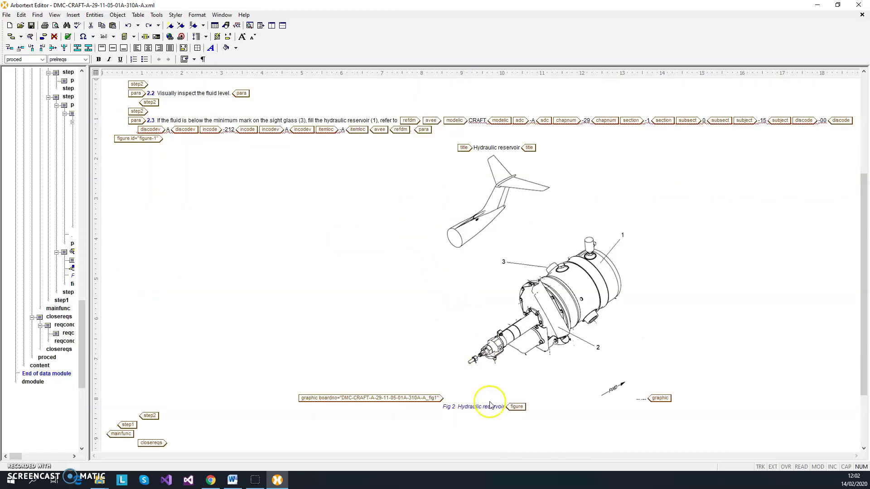
{"action": "scroll", "coordinate": [437, 311], "scroll_direction": "up", "scroll_amount": 1}
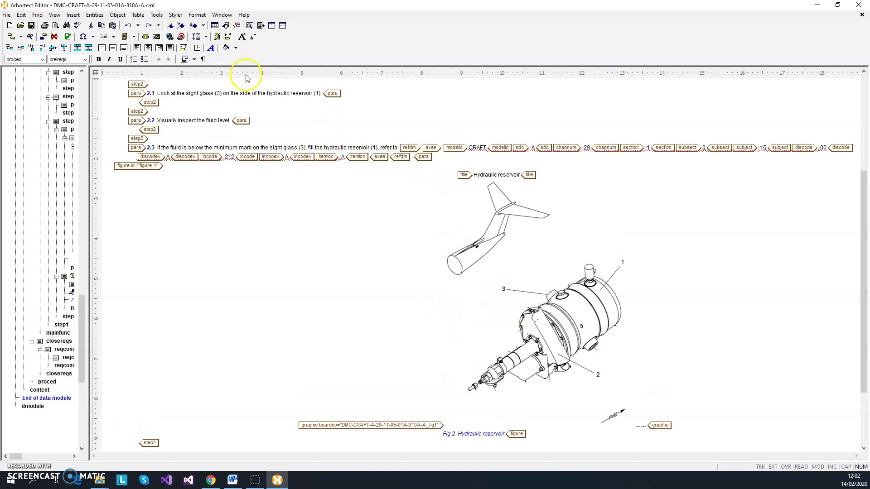
{"action": "left_click", "coordinate": [104, 17]}
{"action": "left_click", "coordinate": [113, 74]}
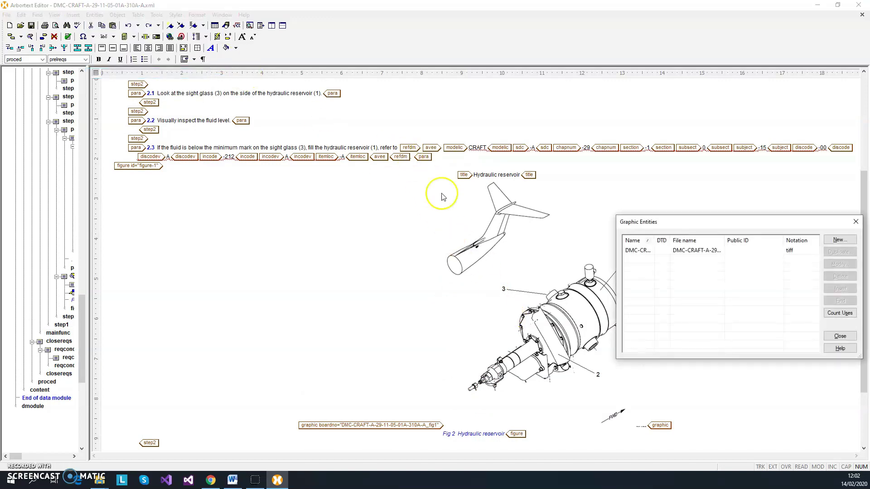
{"action": "left_click", "coordinate": [856, 221]}
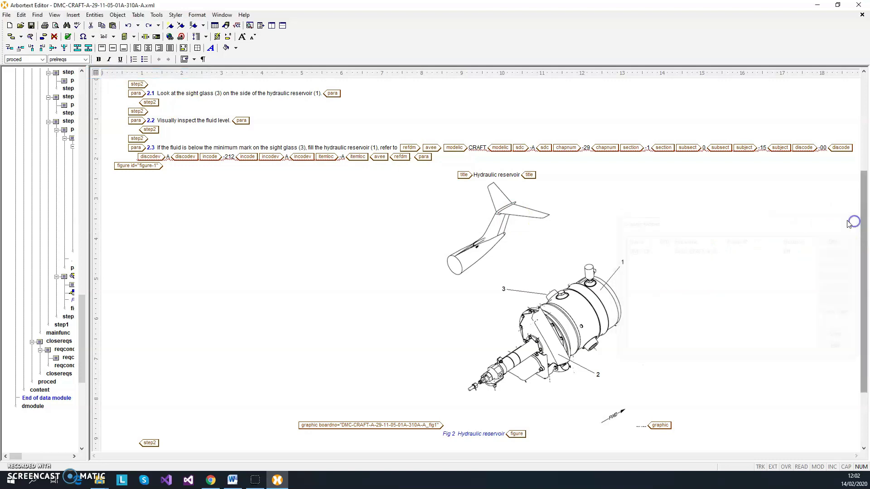
Step: Close Arbortext Editor, saving the window configuration
{"action": "scroll", "coordinate": [388, 207], "scroll_direction": "up", "scroll_amount": 15}
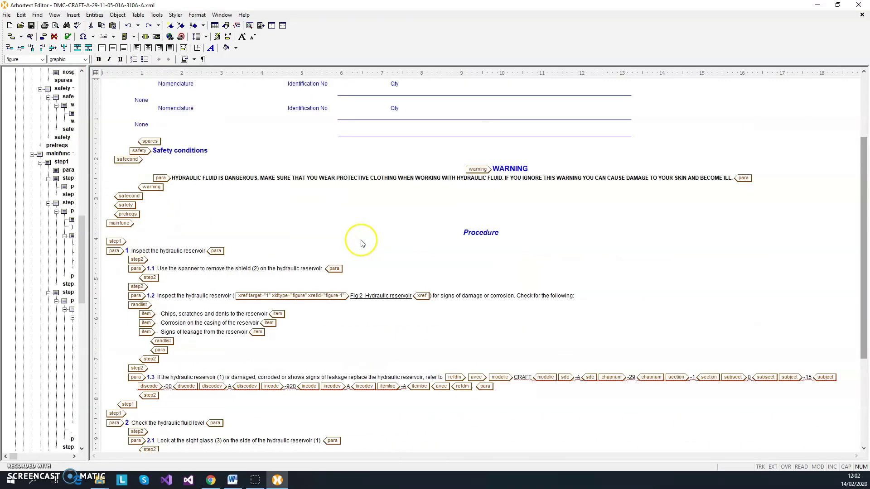
{"action": "scroll", "coordinate": [359, 272], "scroll_direction": "up", "scroll_amount": 15}
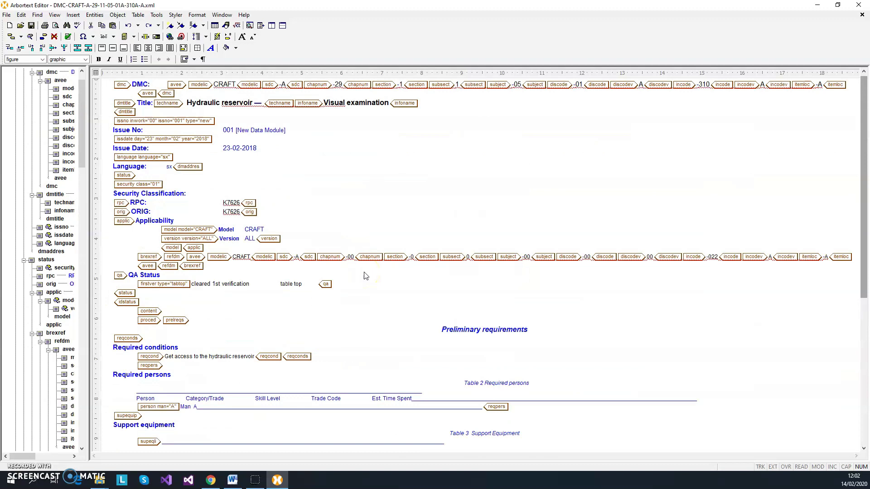
{"action": "left_click", "coordinate": [858, 5]}
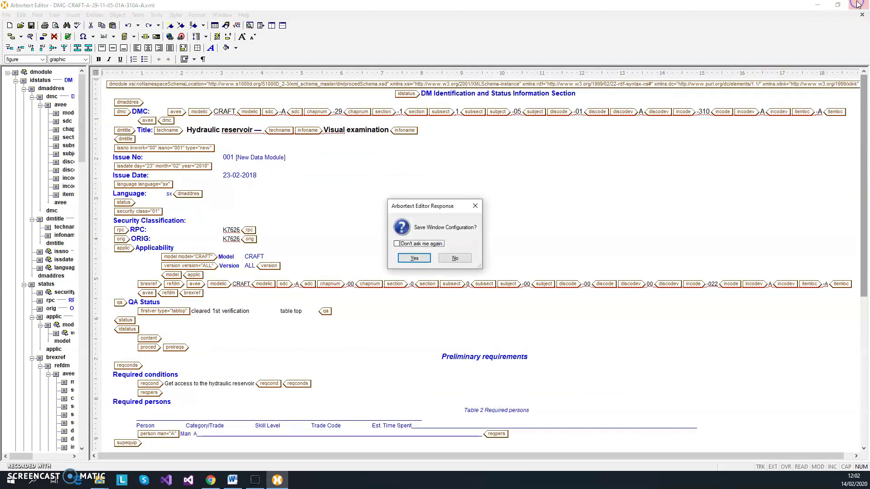
{"action": "left_click", "coordinate": [420, 259]}
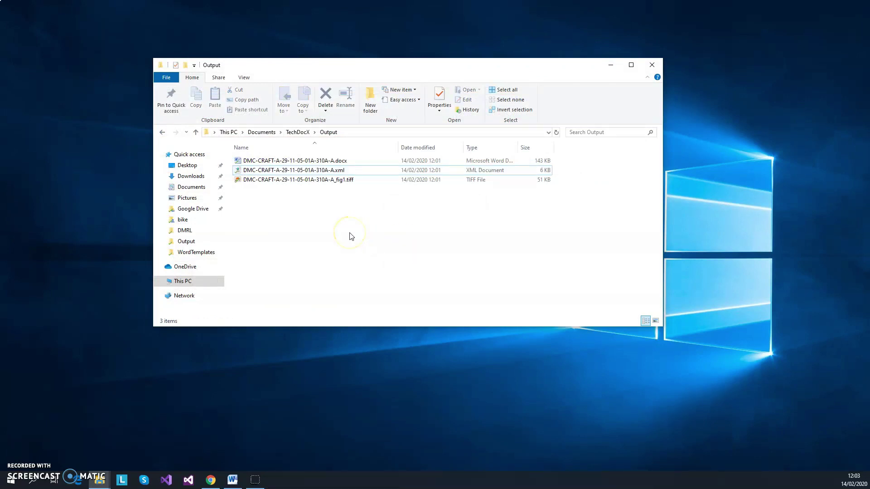
{"action": "left_click", "coordinate": [233, 480]}
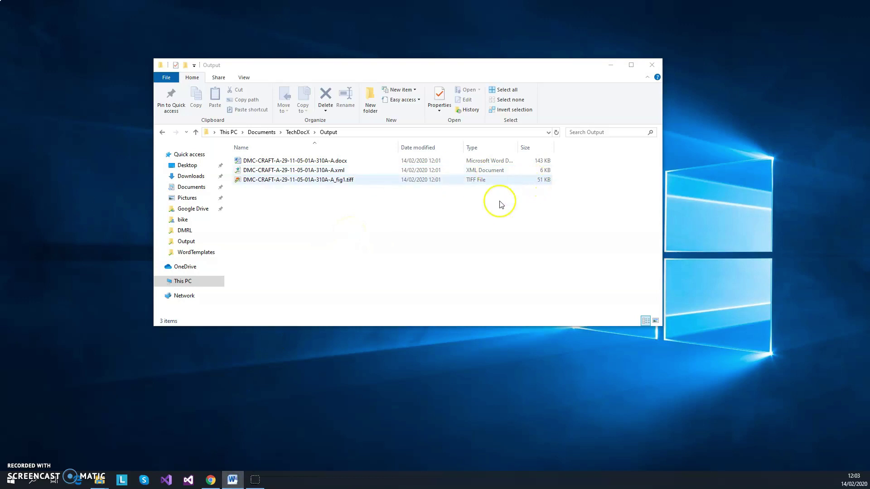
{"action": "left_click", "coordinate": [425, 233]}
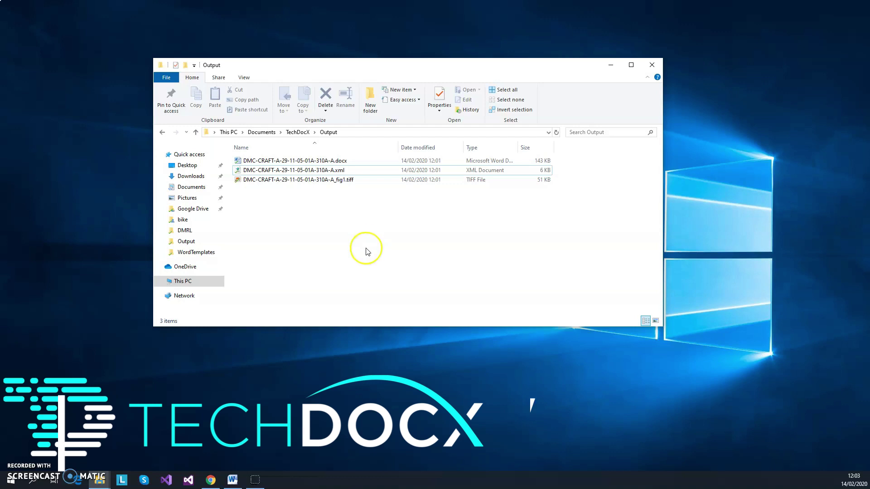
{"action": "mouse_move", "coordinate": [254, 484]}
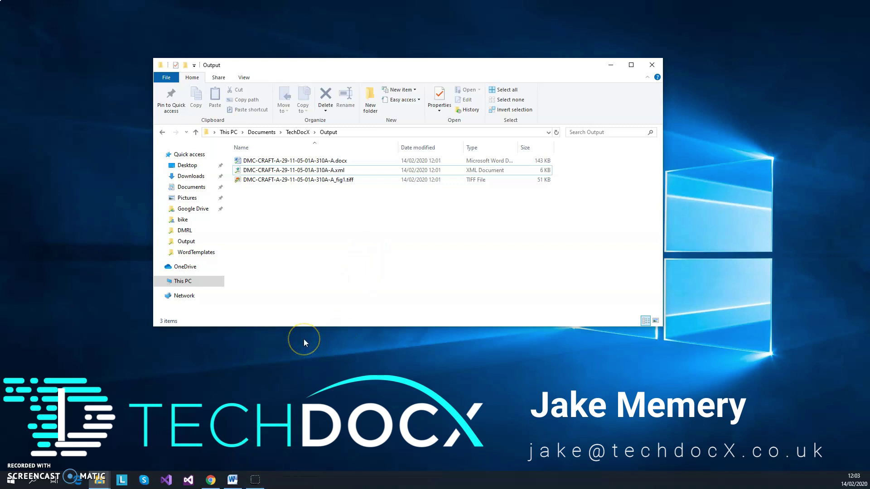
{"action": "left_click", "coordinate": [253, 483]}
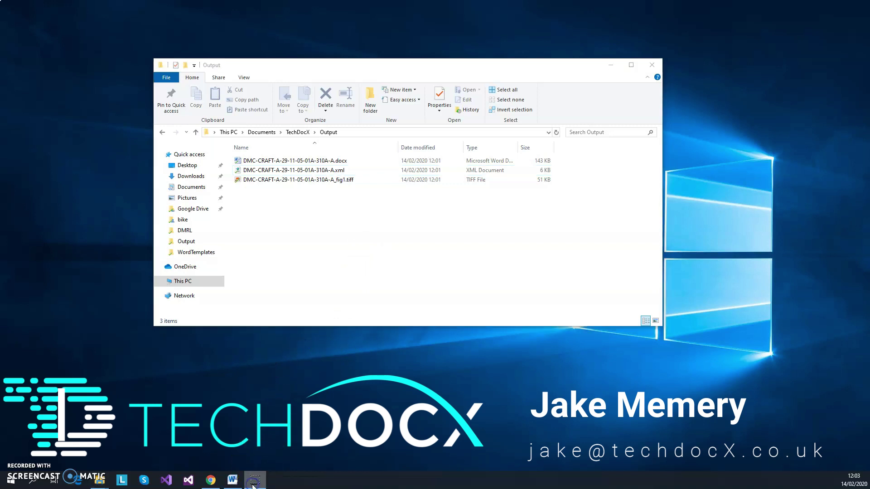